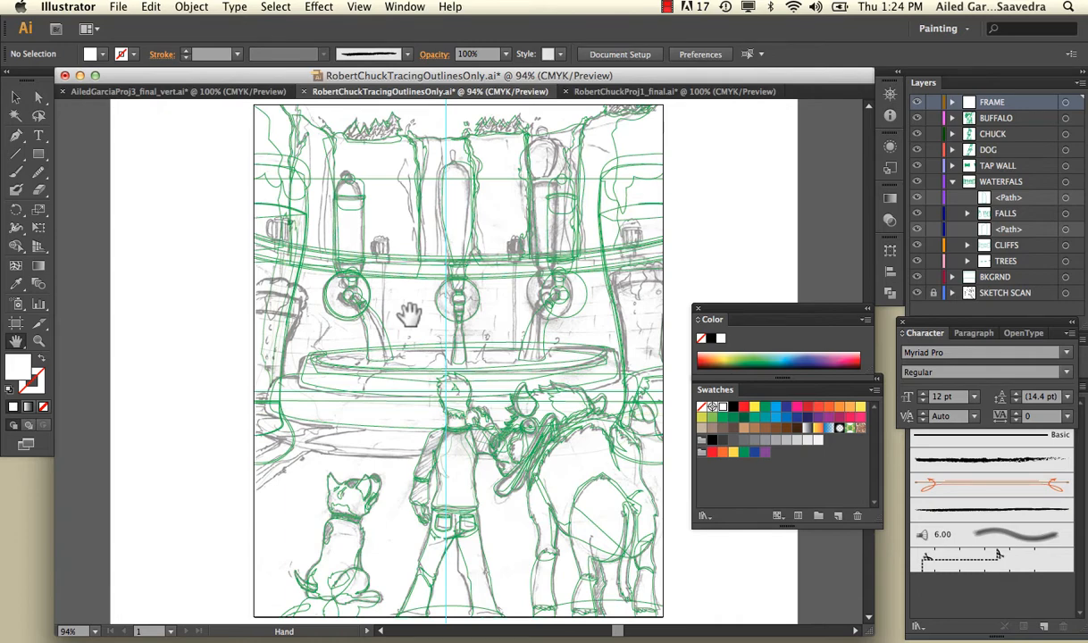
click(408, 7)
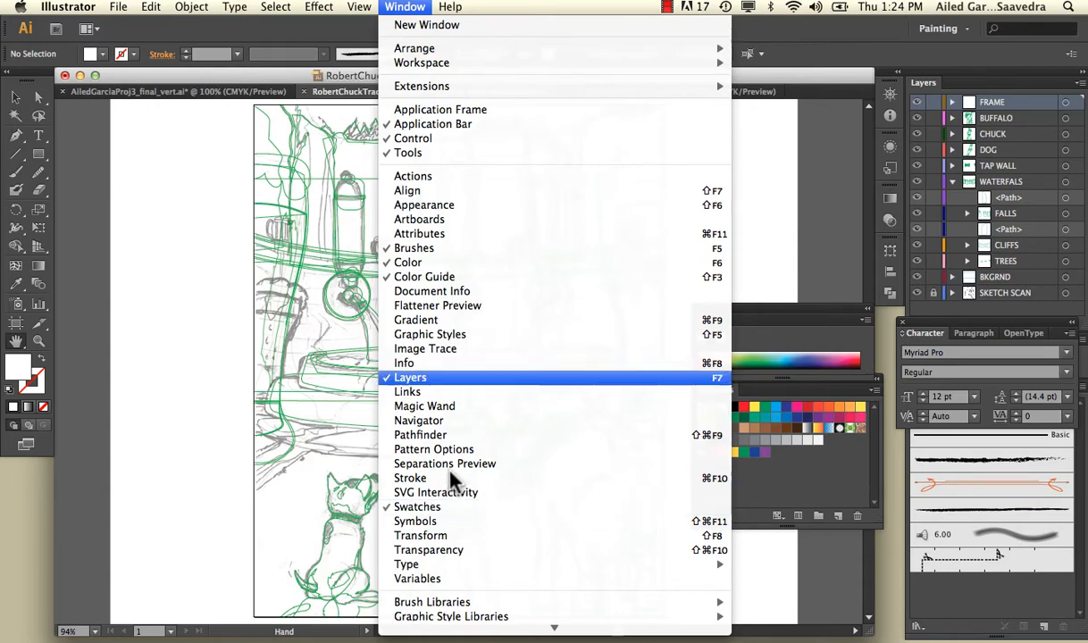
click(407, 7)
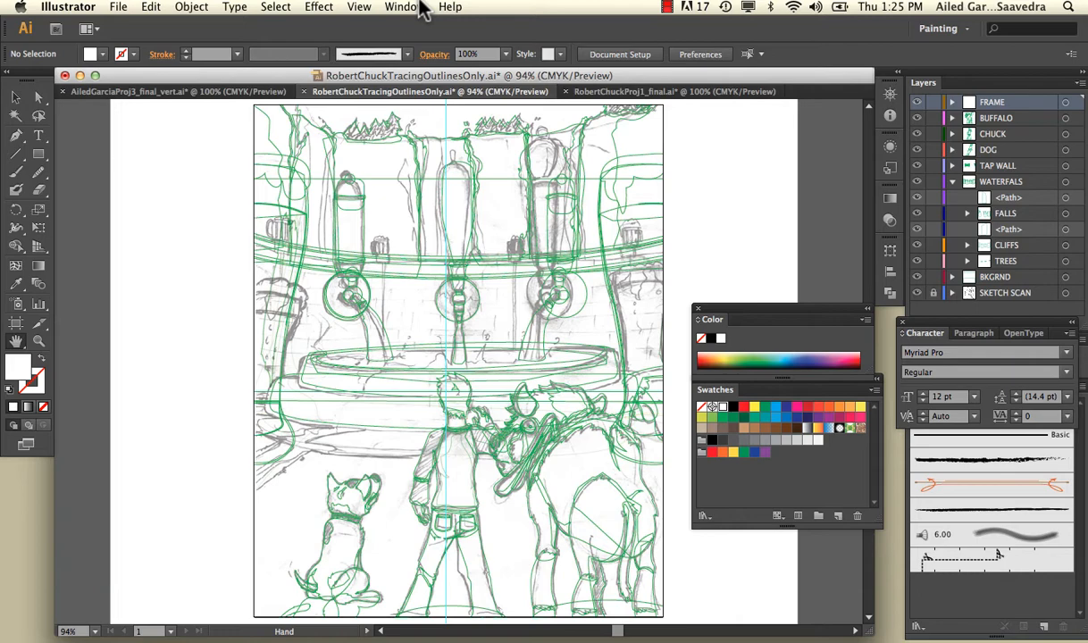
click(15, 100)
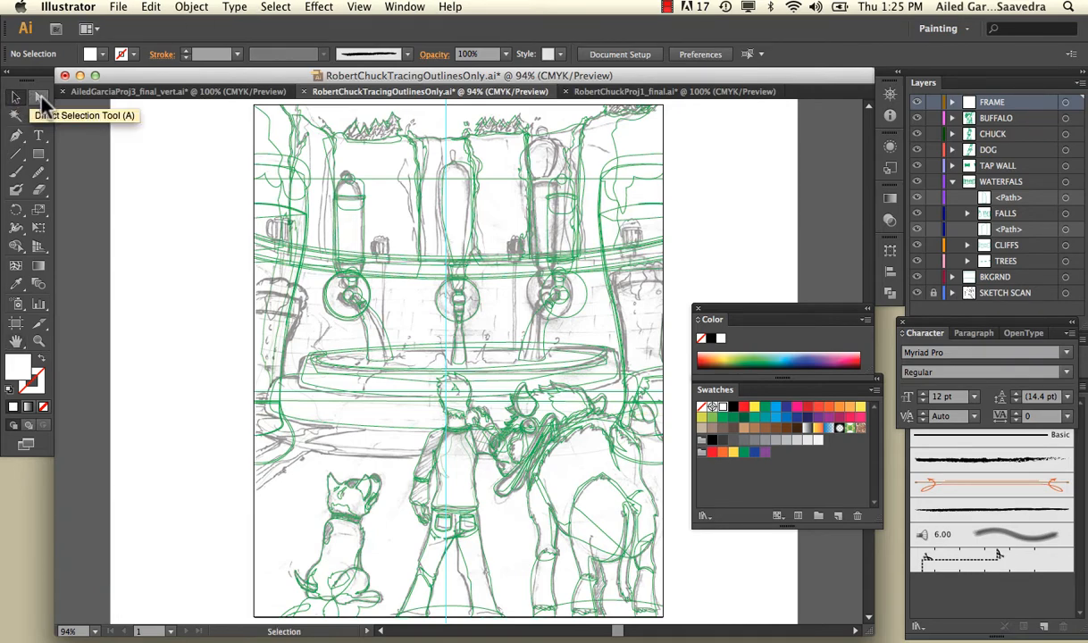
click(319, 114)
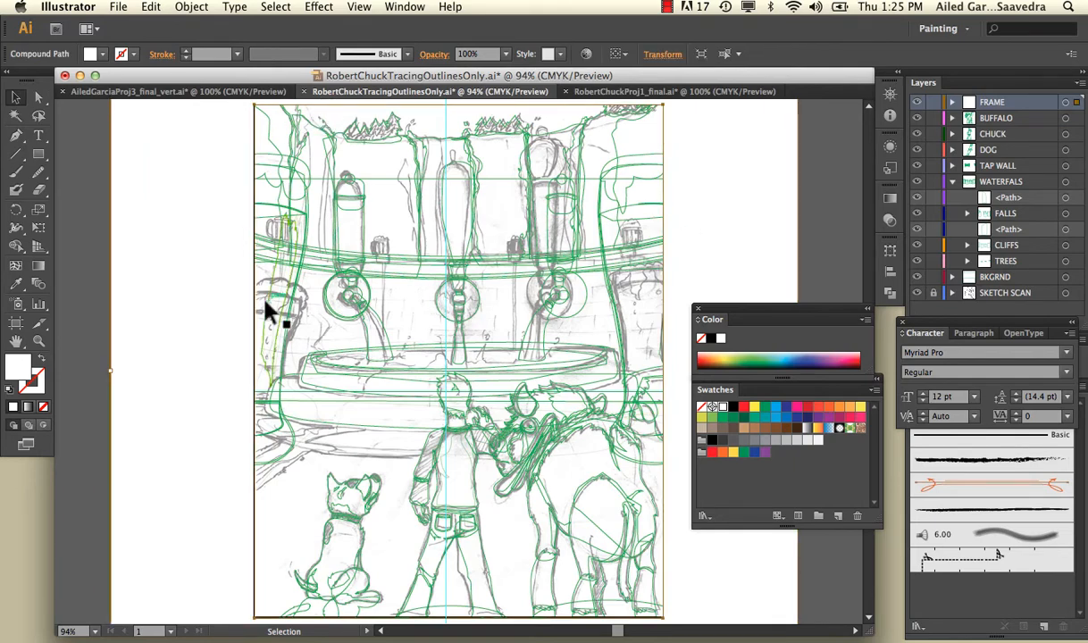
double_click(18, 368)
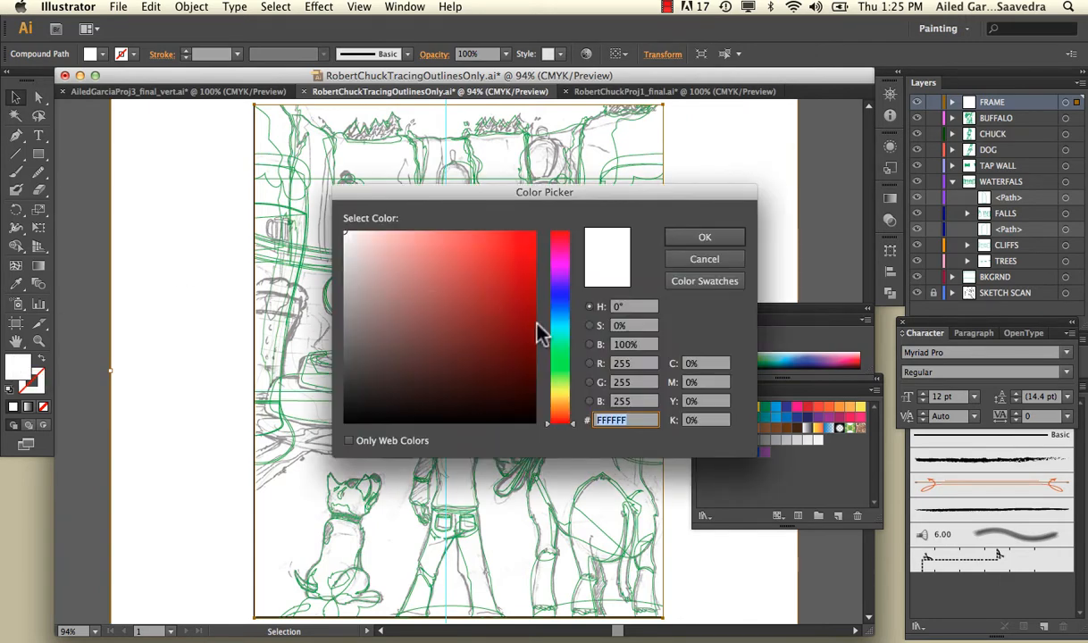
click(561, 332)
mouse_move(525, 286)
mouse_down()
mouse_move(510, 253)
mouse_move(500, 257)
mouse_up()
click(703, 237)
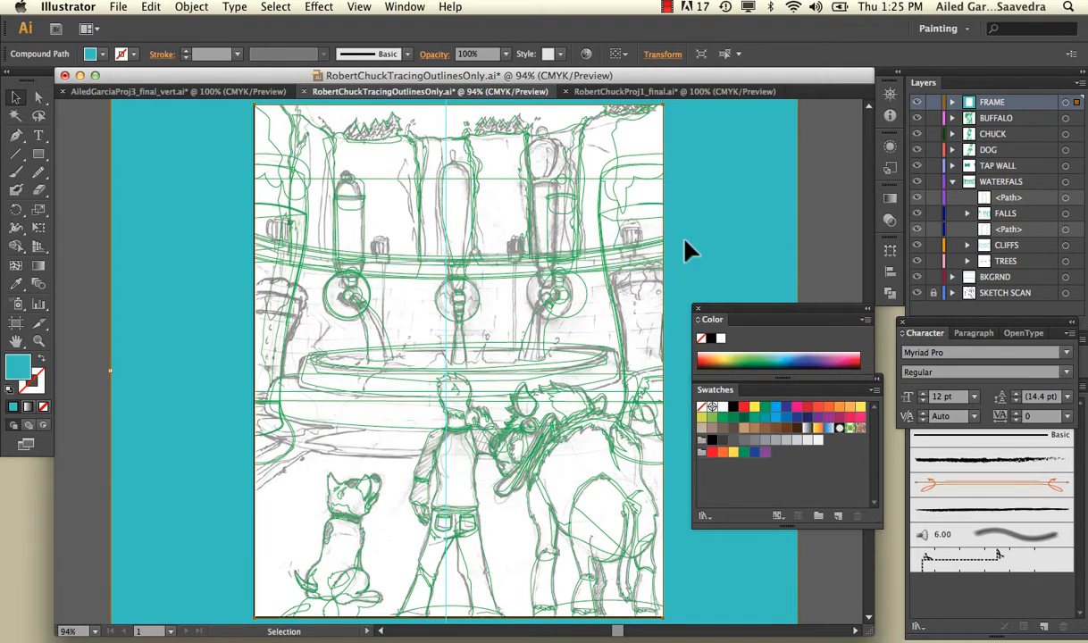
key(super+z)
key(super+z)
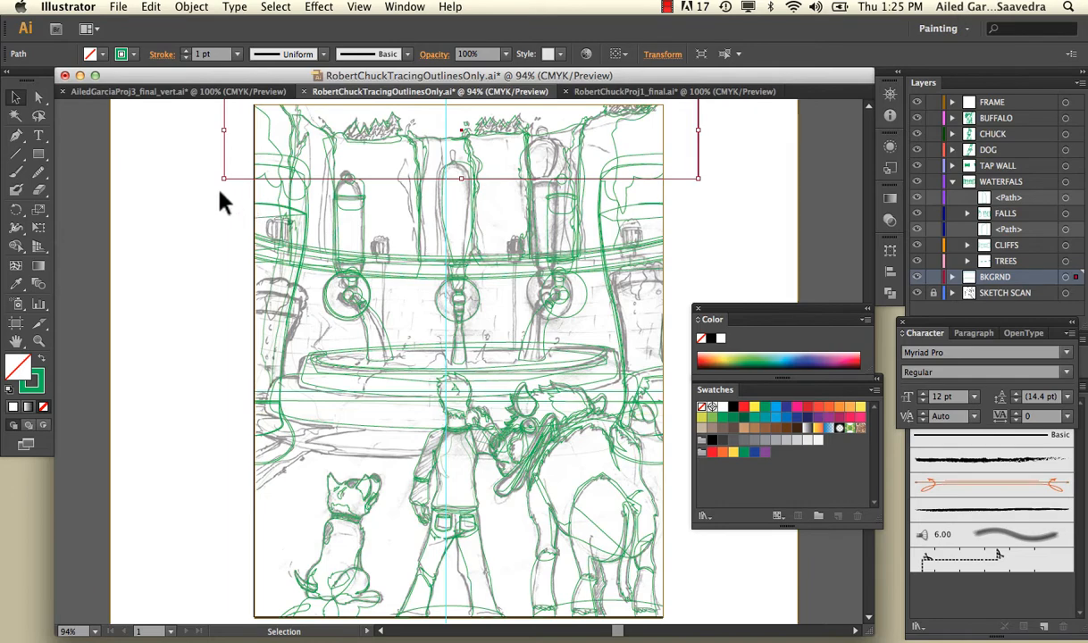
Fill the background rectangle across the top of the artwork with sky blue and remove its stroke.
click(258, 190)
drag(284, 195, 326, 188)
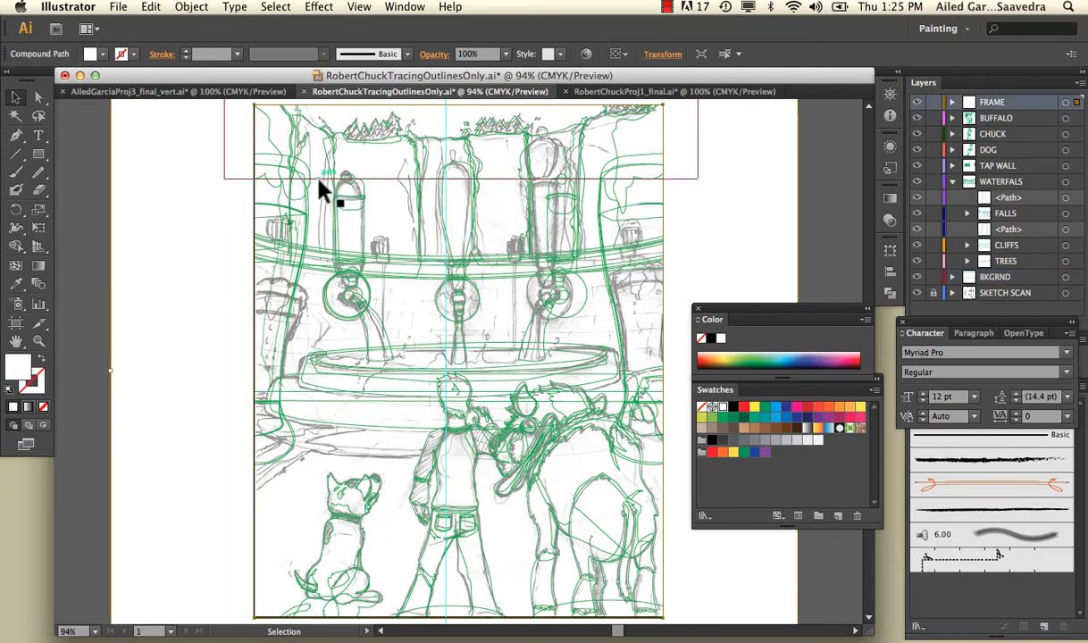
click(319, 178)
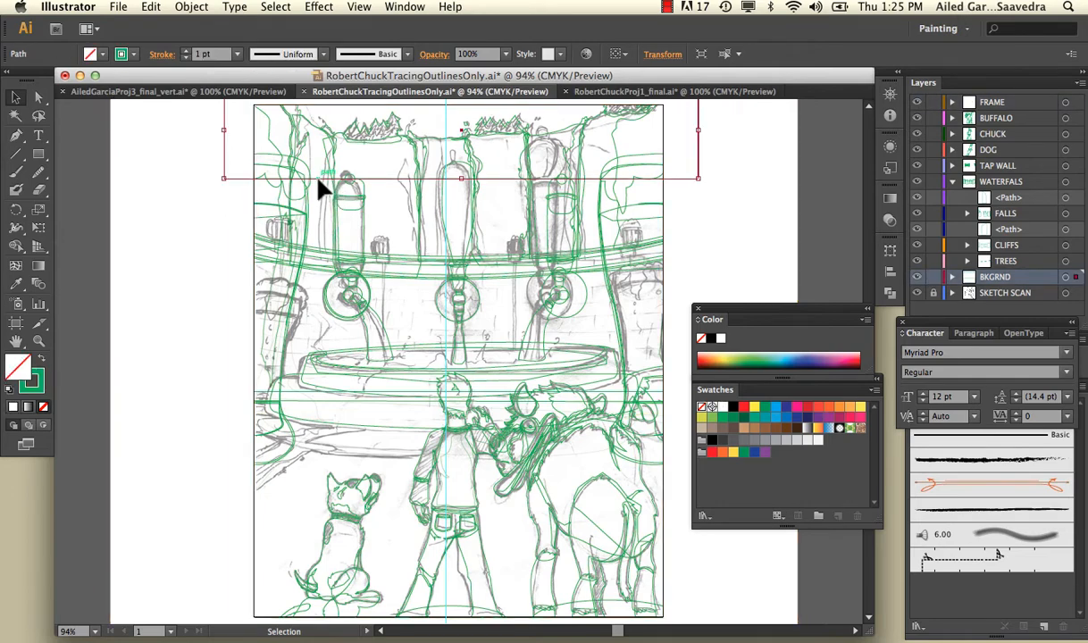
double_click(26, 377)
click(558, 319)
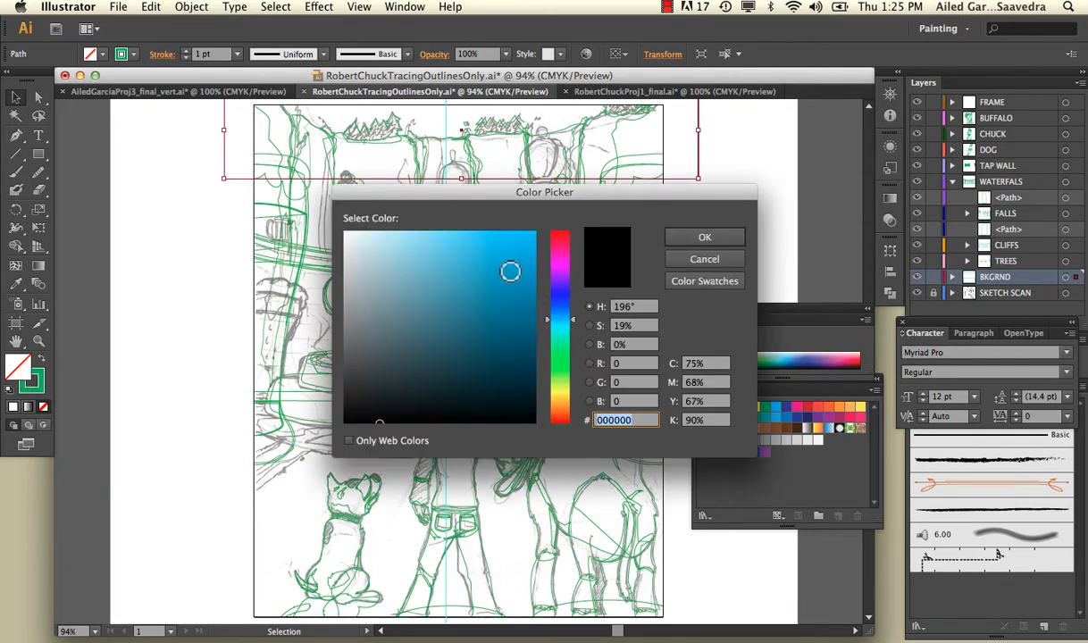
click(482, 245)
click(705, 238)
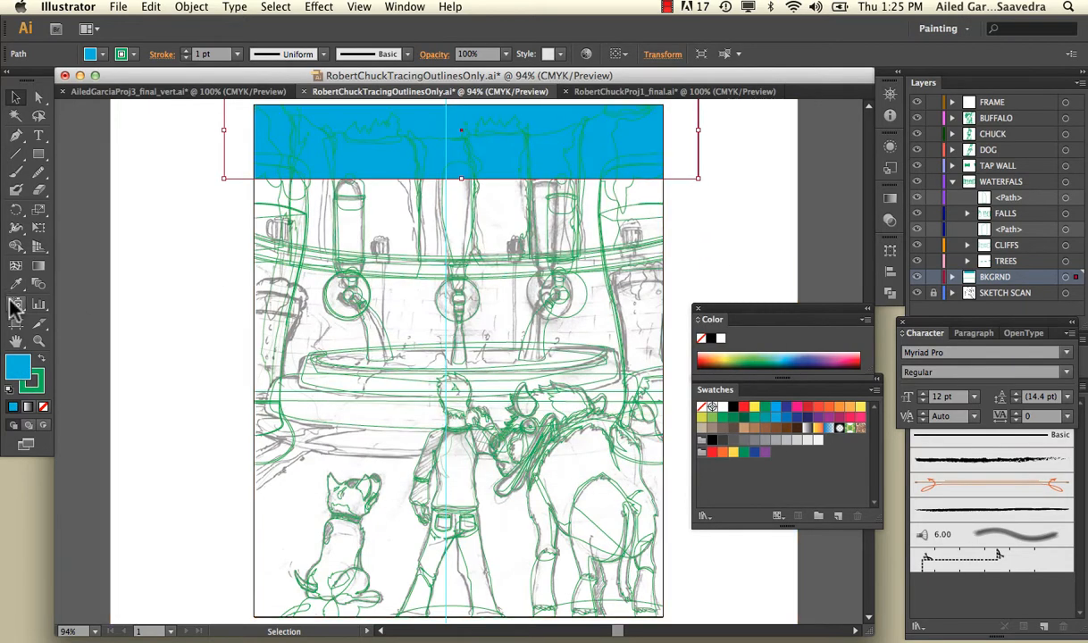
click(36, 382)
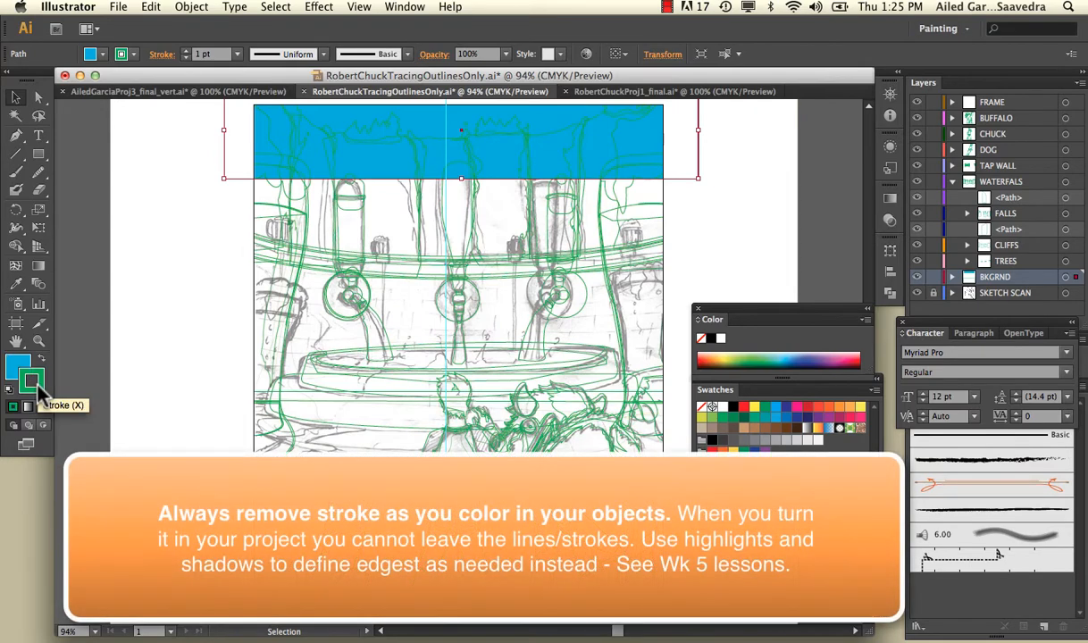
click(42, 407)
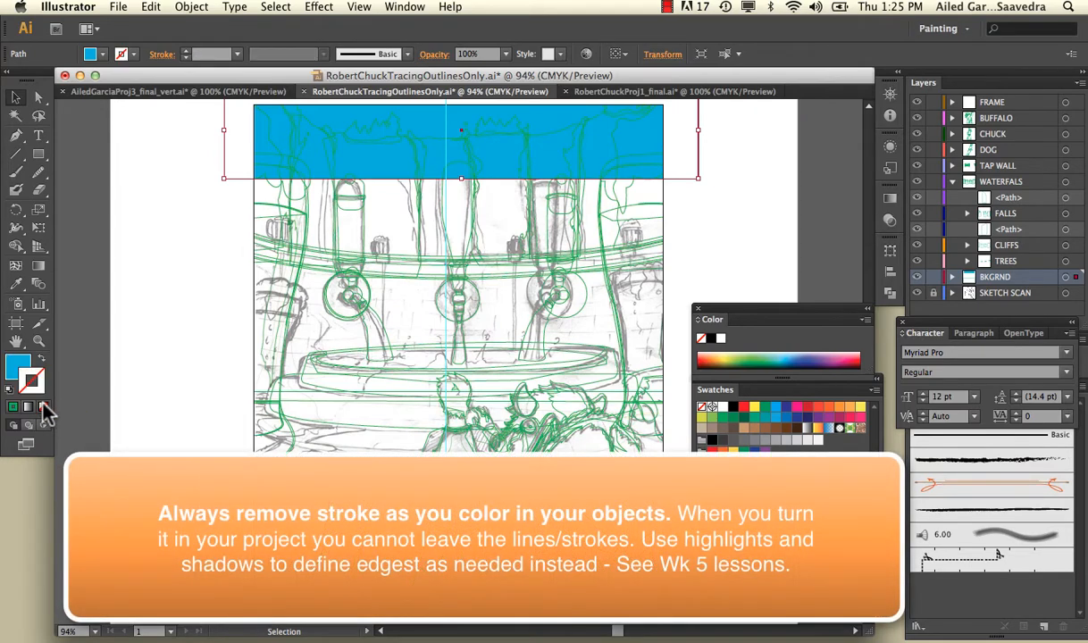
click(101, 344)
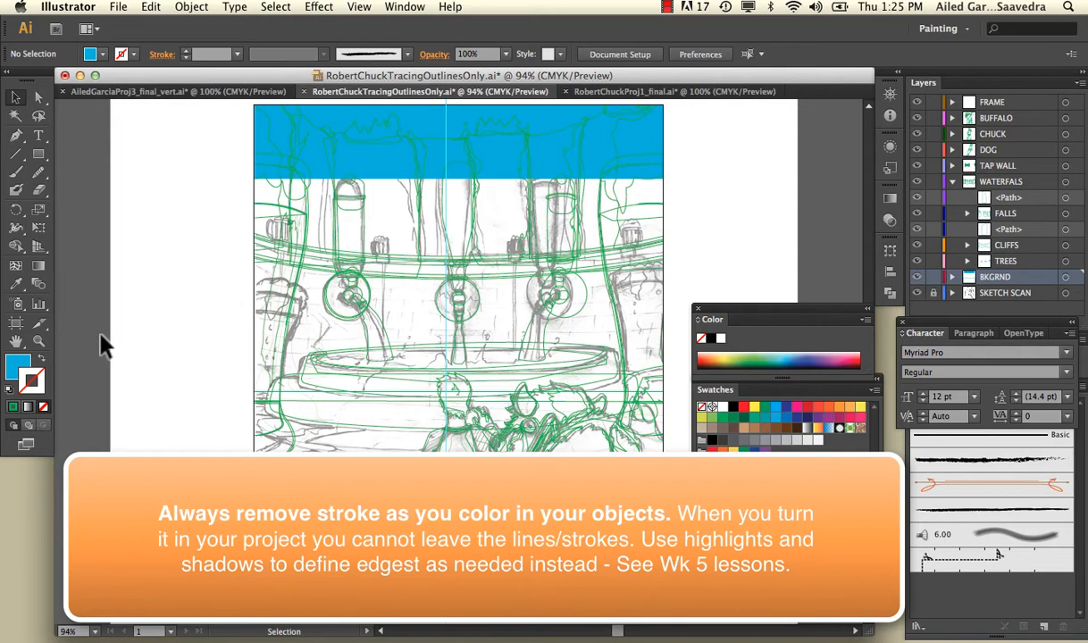
Hide the guides and set the stroke colour of the left tree cluster to dark green.
key(super+semicolon)
key(super+equal)
key(super+equal)
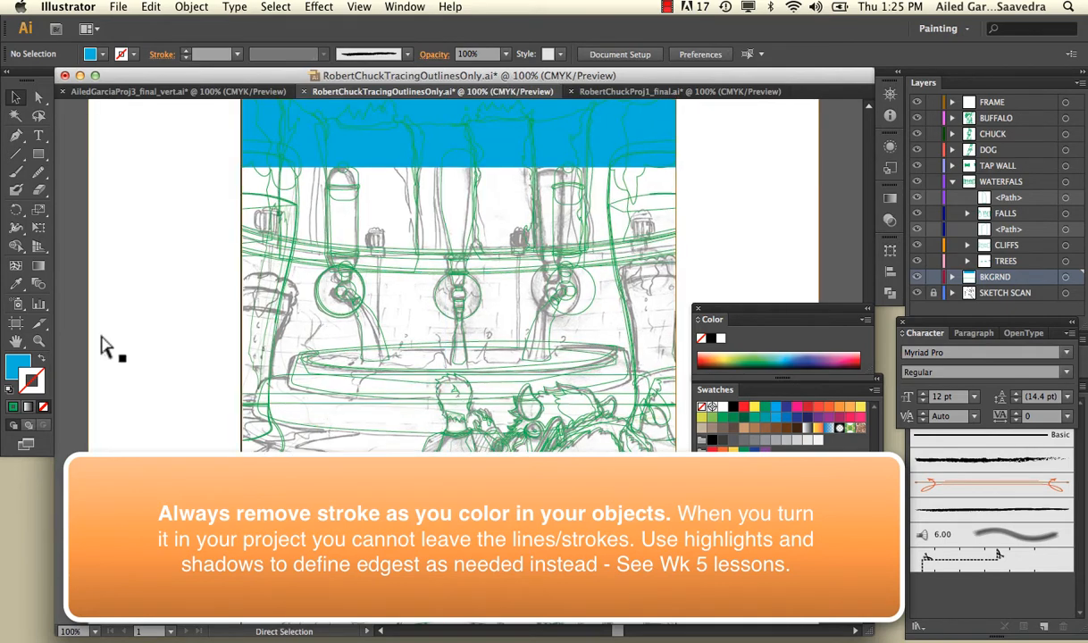
key(super+equal)
scroll(103, 347, up, 5)
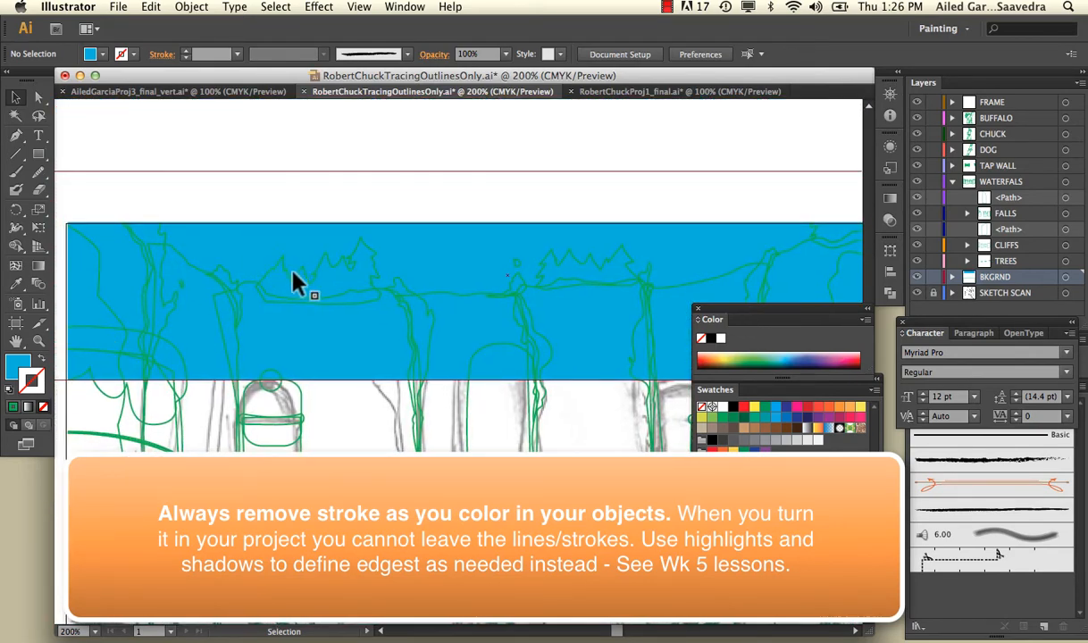
click(295, 276)
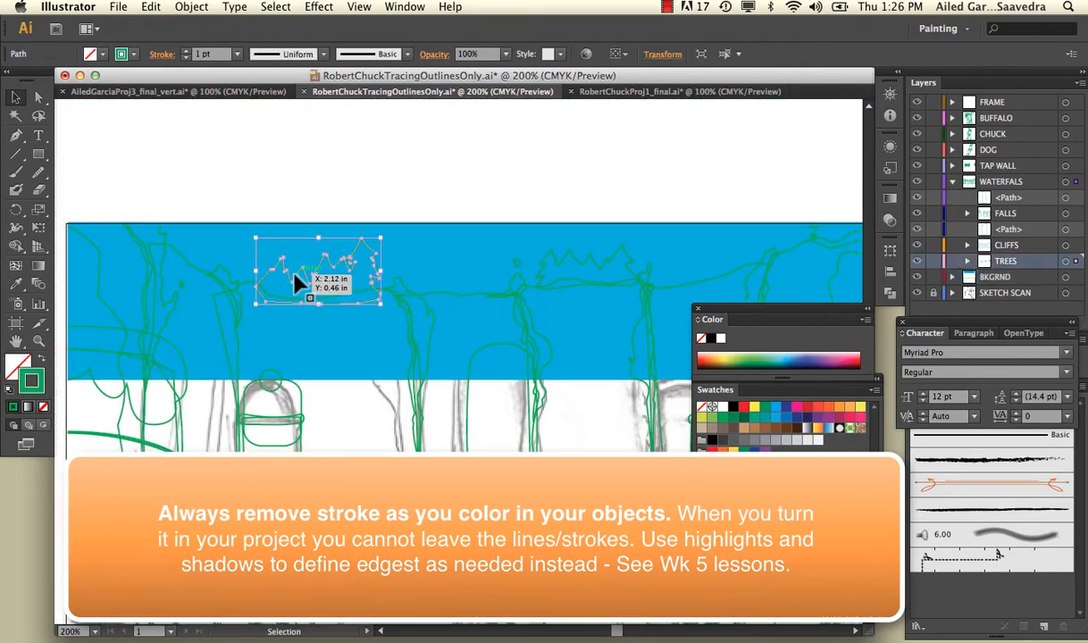
double_click(39, 380)
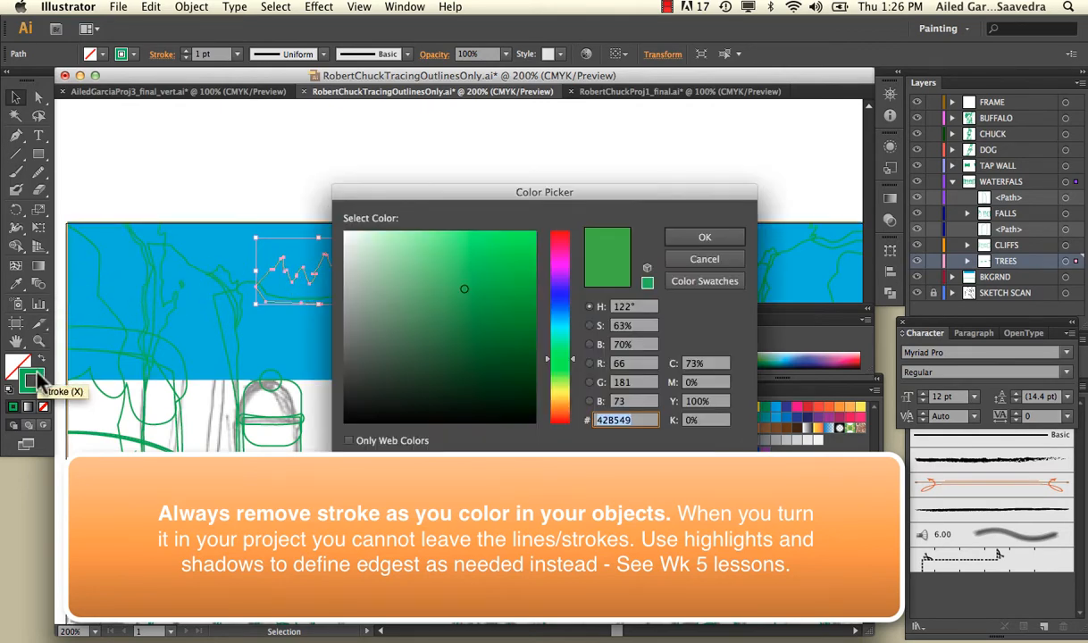
click(503, 322)
drag(522, 338, 515, 353)
click(702, 236)
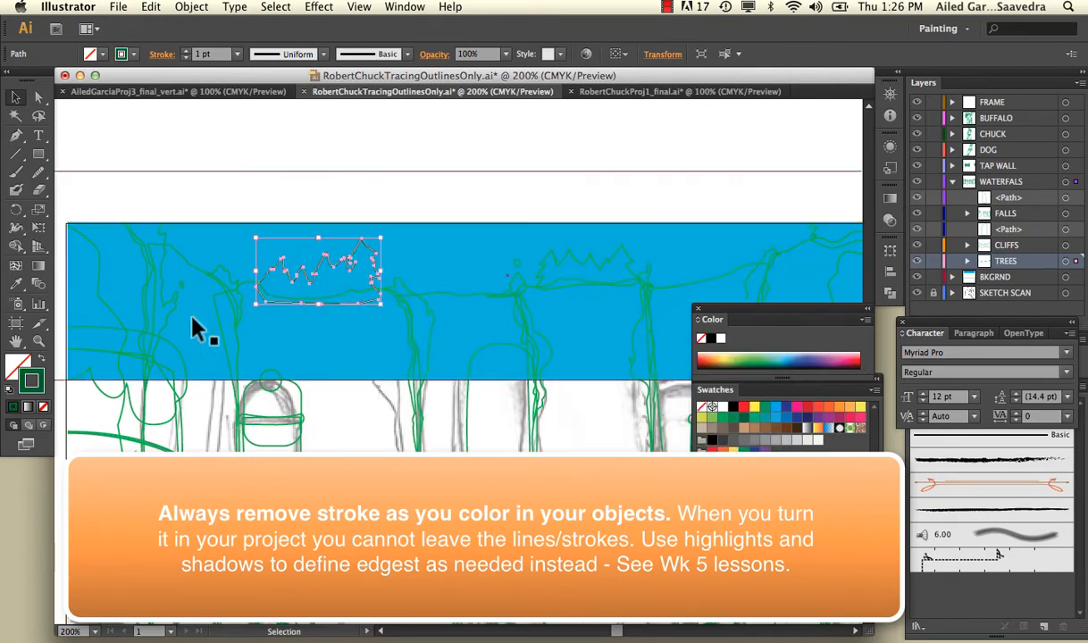
Swap the left tree cluster's fill and stroke so the dark green becomes its fill with no stroke.
click(41, 360)
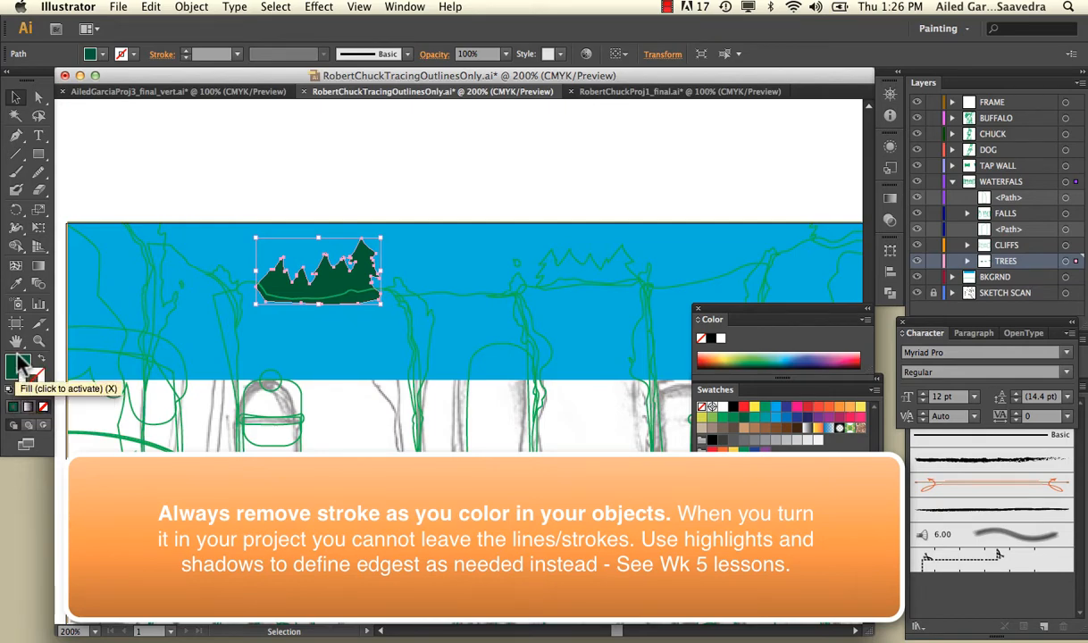
click(15, 363)
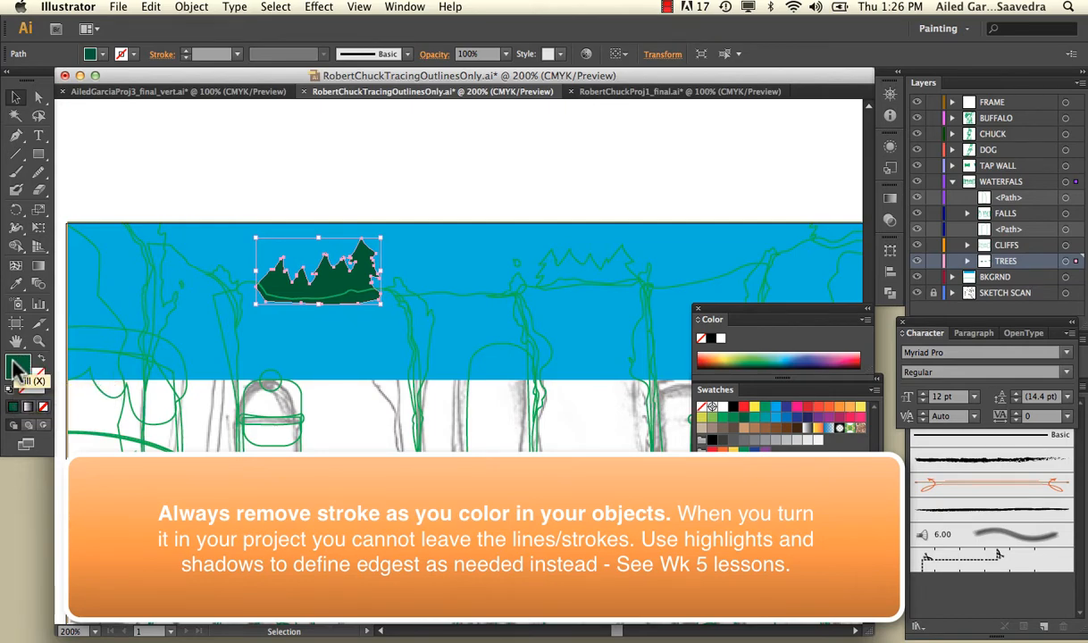
click(210, 163)
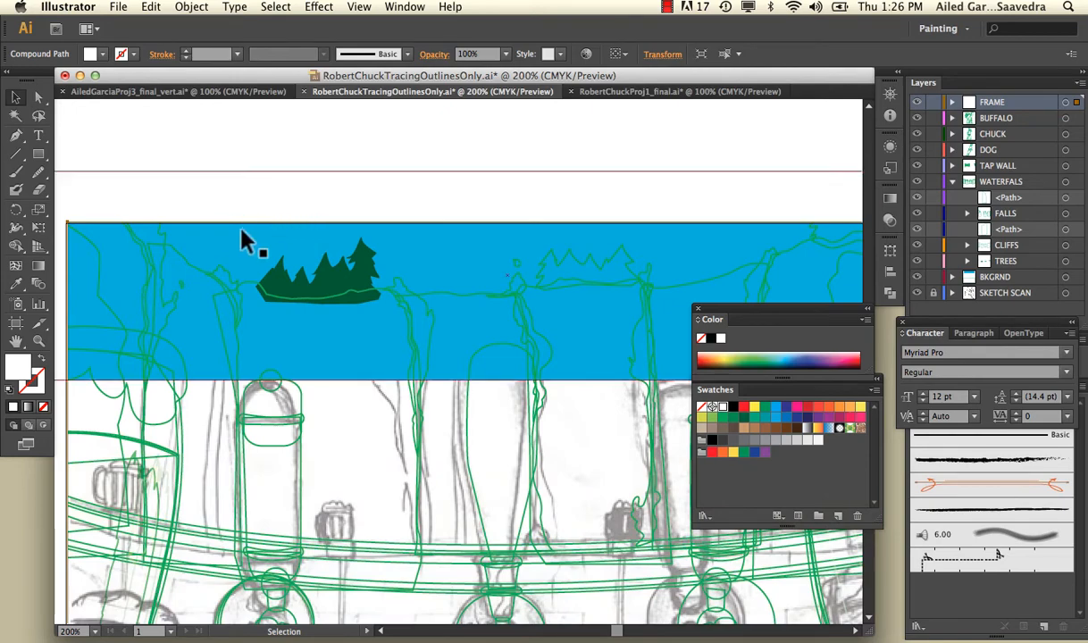
Fill the cliff shape below the left tree cluster with a dark brown swatch and remove its stroke.
click(221, 235)
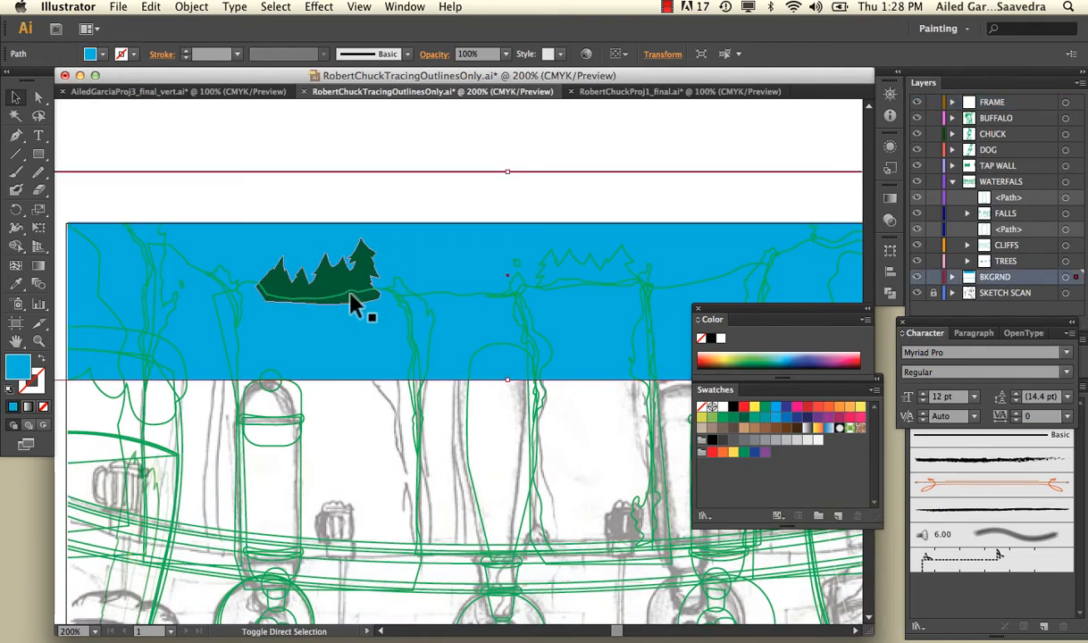
click(253, 292)
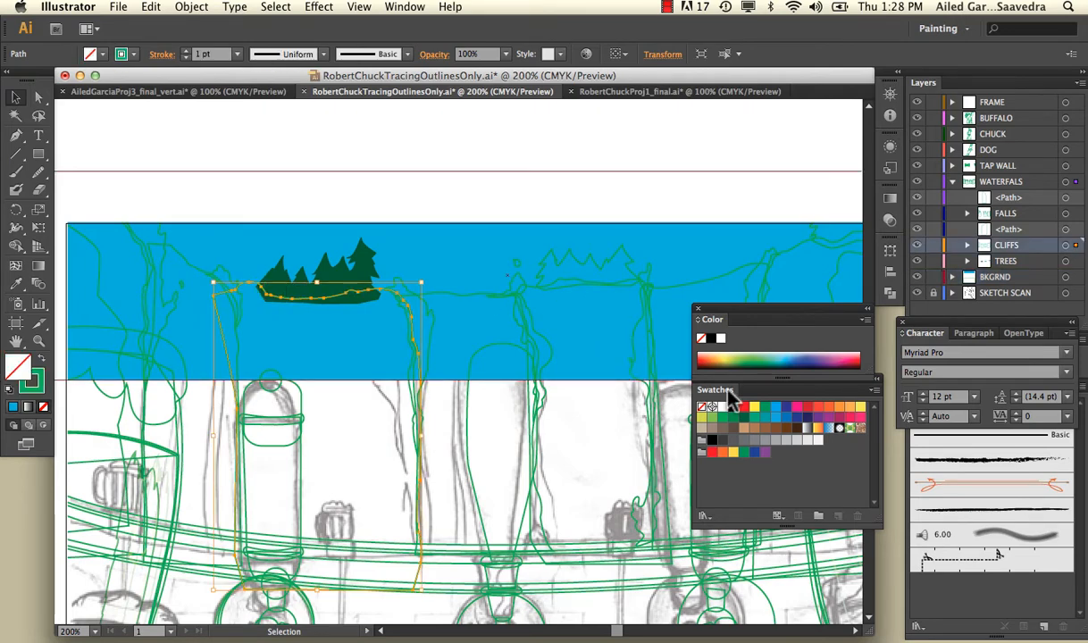
click(788, 433)
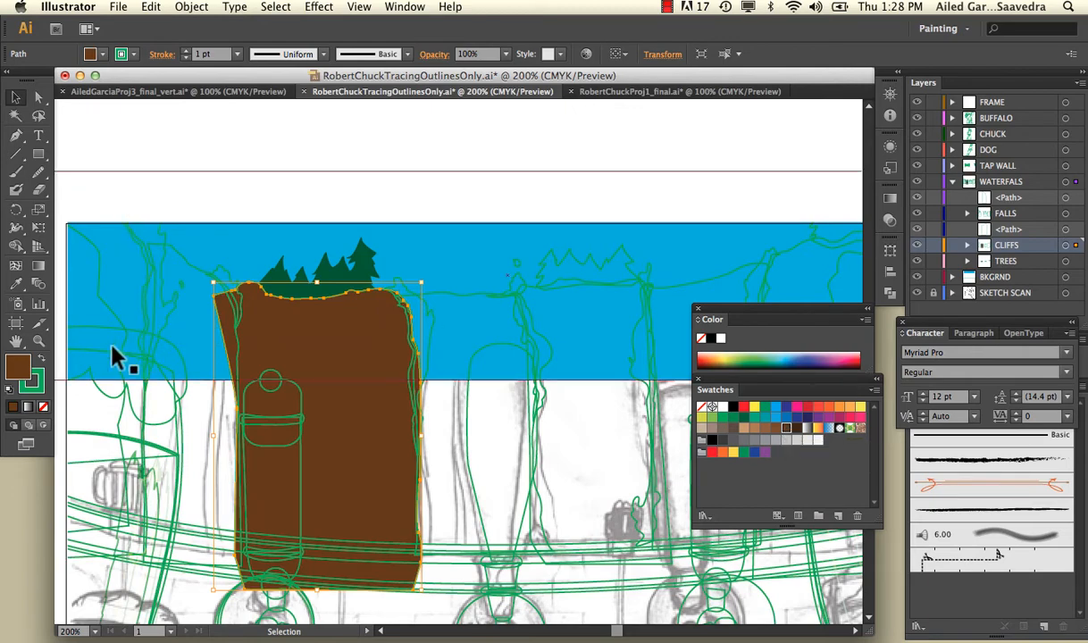
click(36, 381)
click(42, 408)
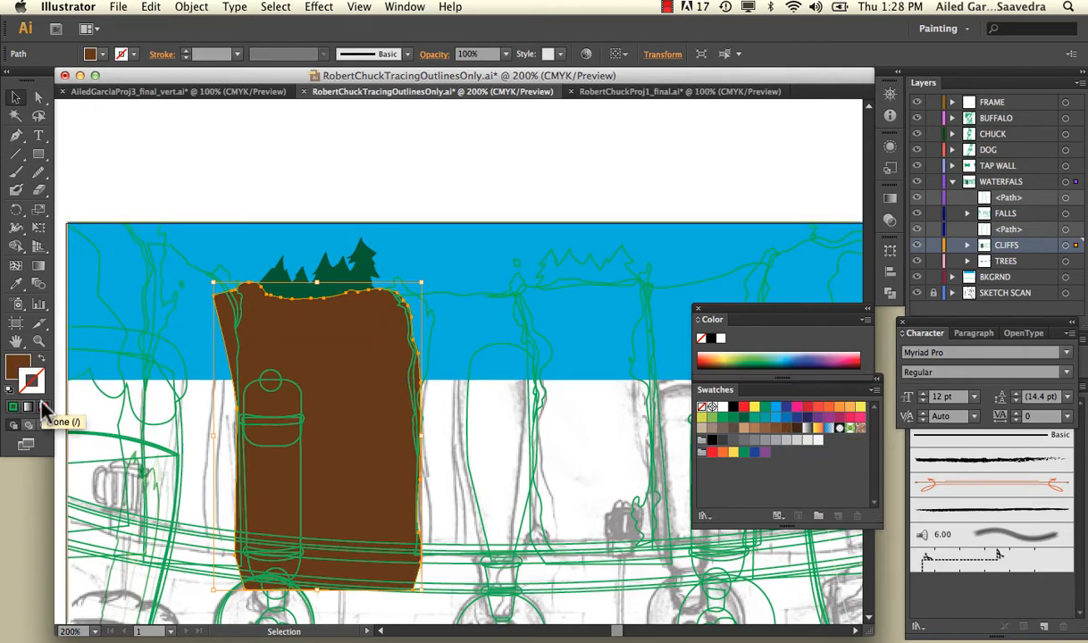
click(277, 178)
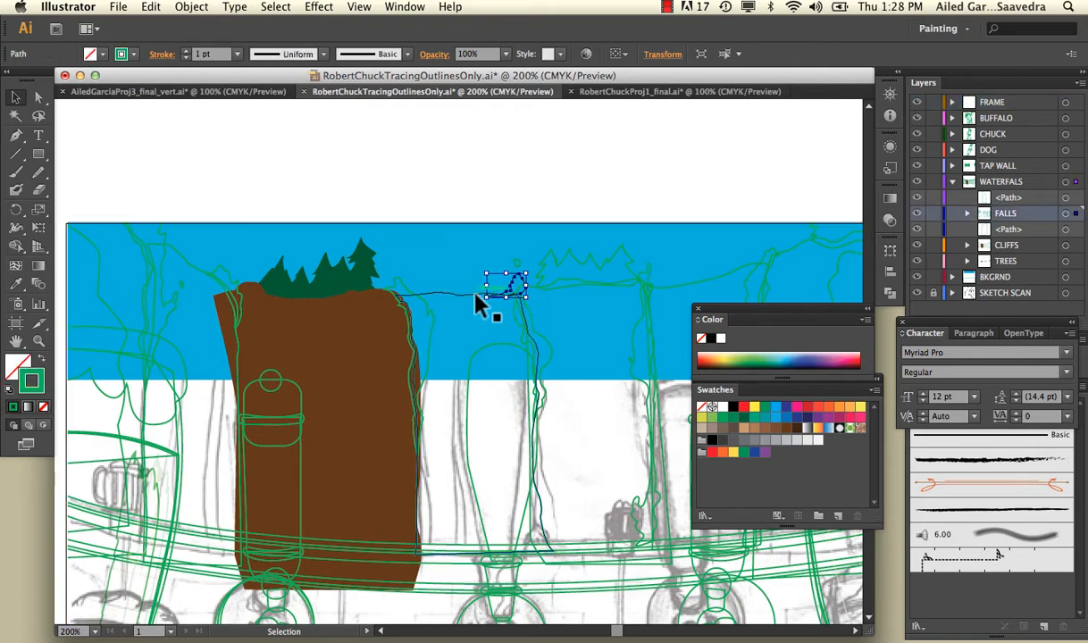
Fill the waterfall shape beside the brown cliff with a reddish brown from the colour spectrum and remove its stroke.
click(476, 296)
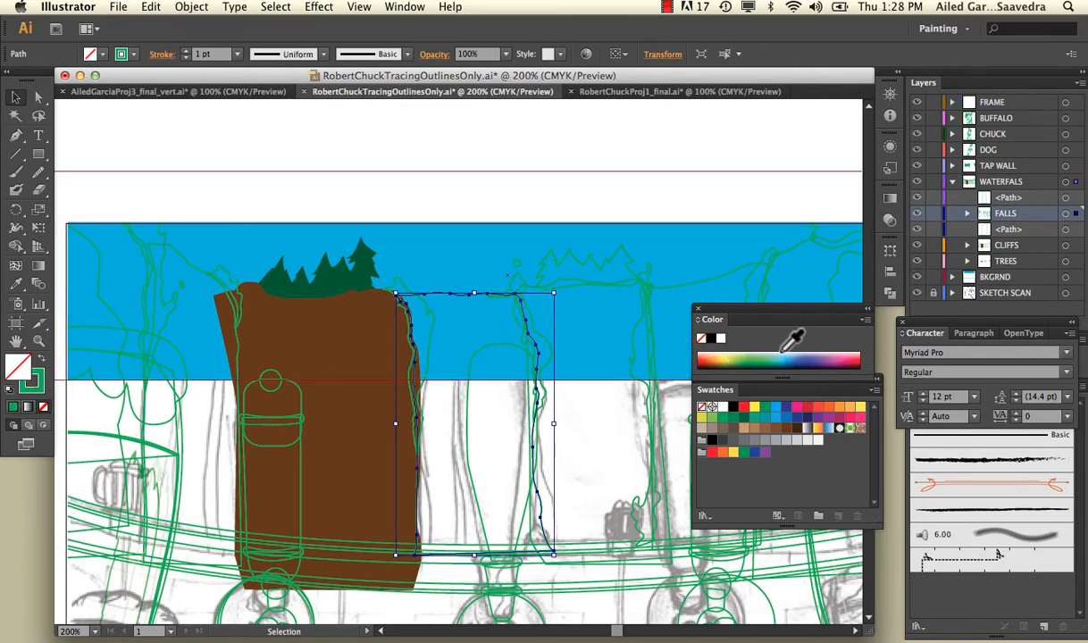
drag(755, 356, 712, 361)
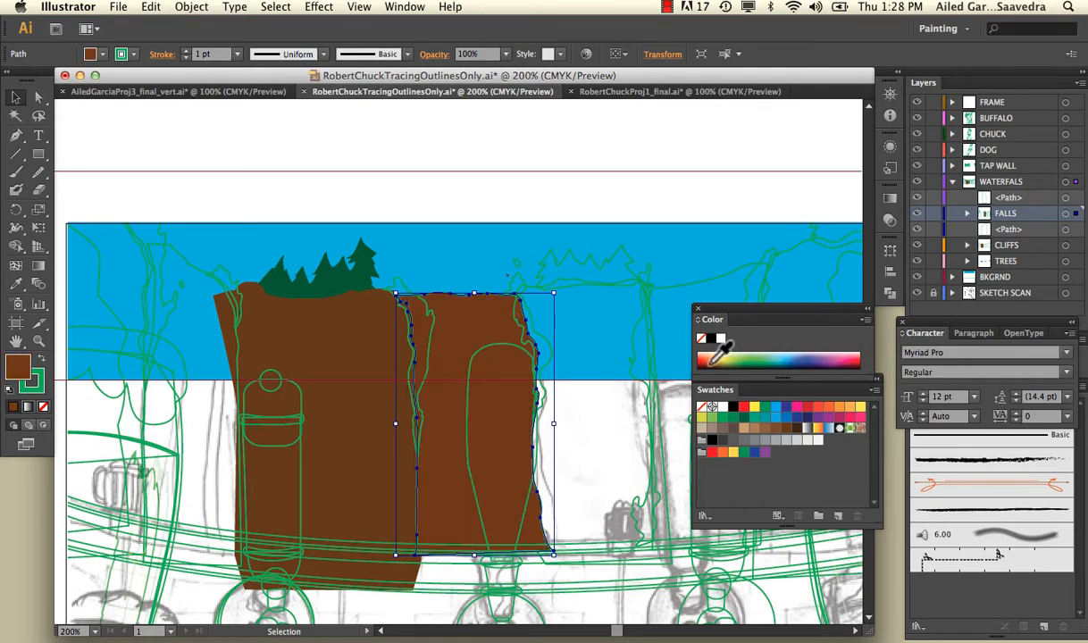
click(41, 381)
click(43, 407)
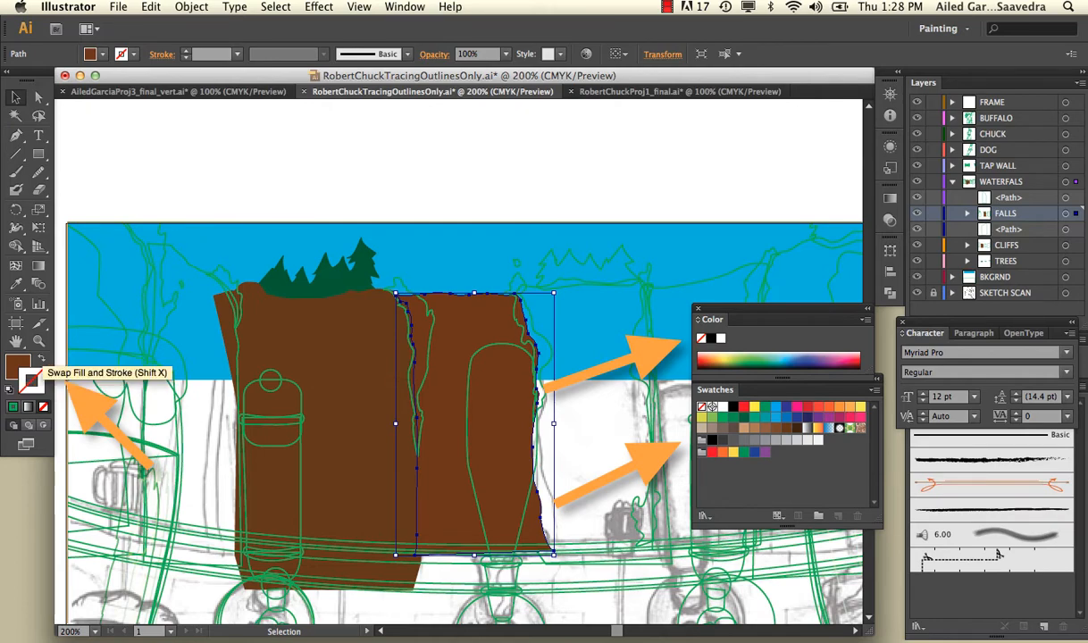
click(299, 190)
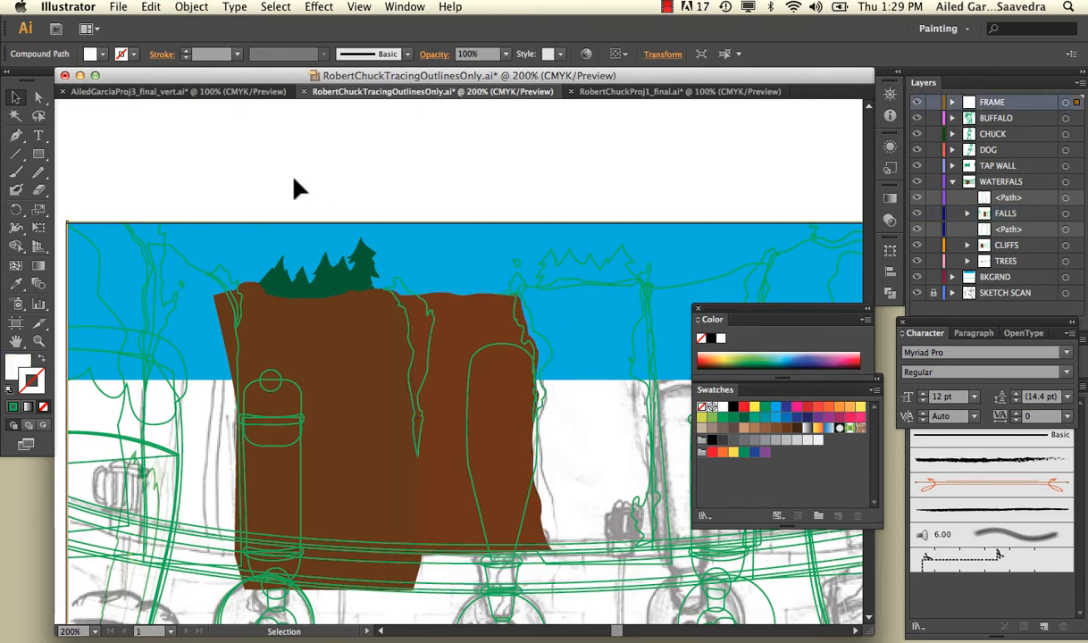
Save the left cliff's brown fill colour as a new swatch.
key(super+minus)
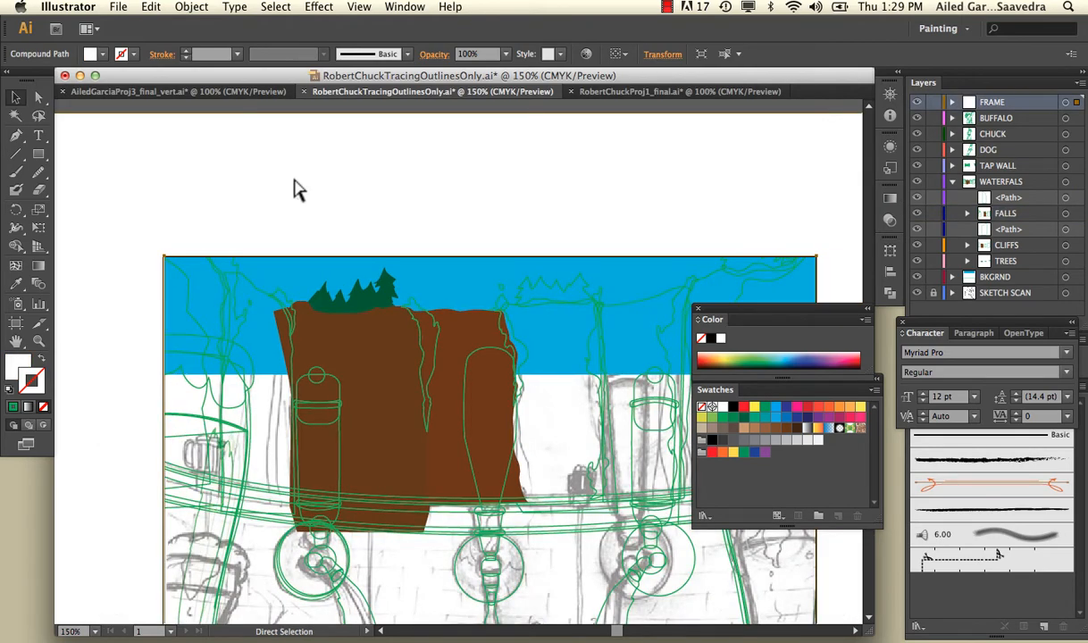
key(super+minus)
scroll(299, 190, down, 3)
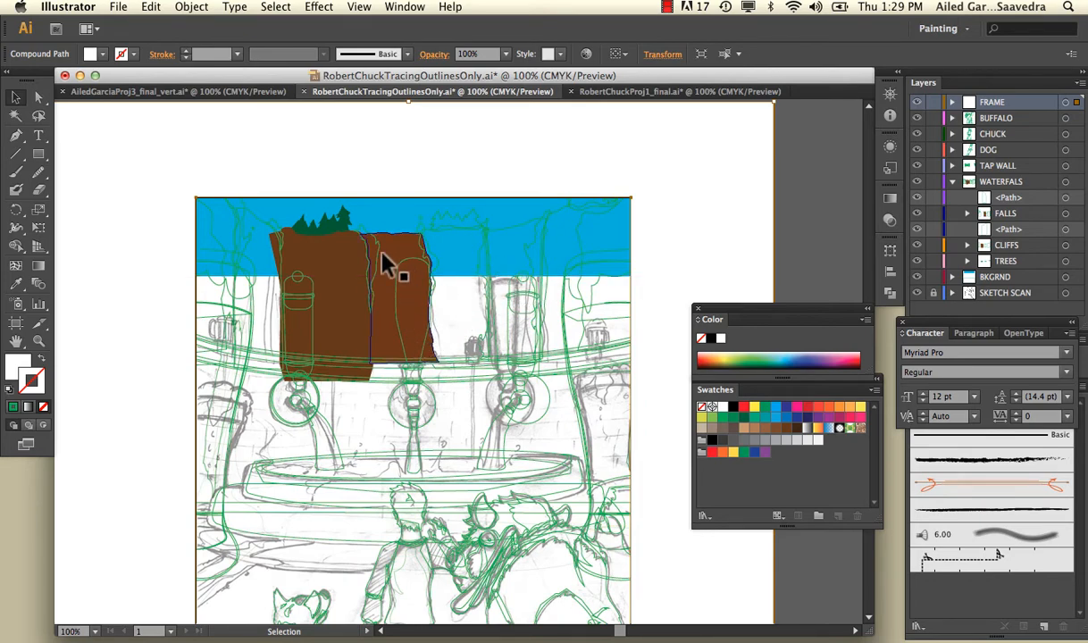
click(354, 284)
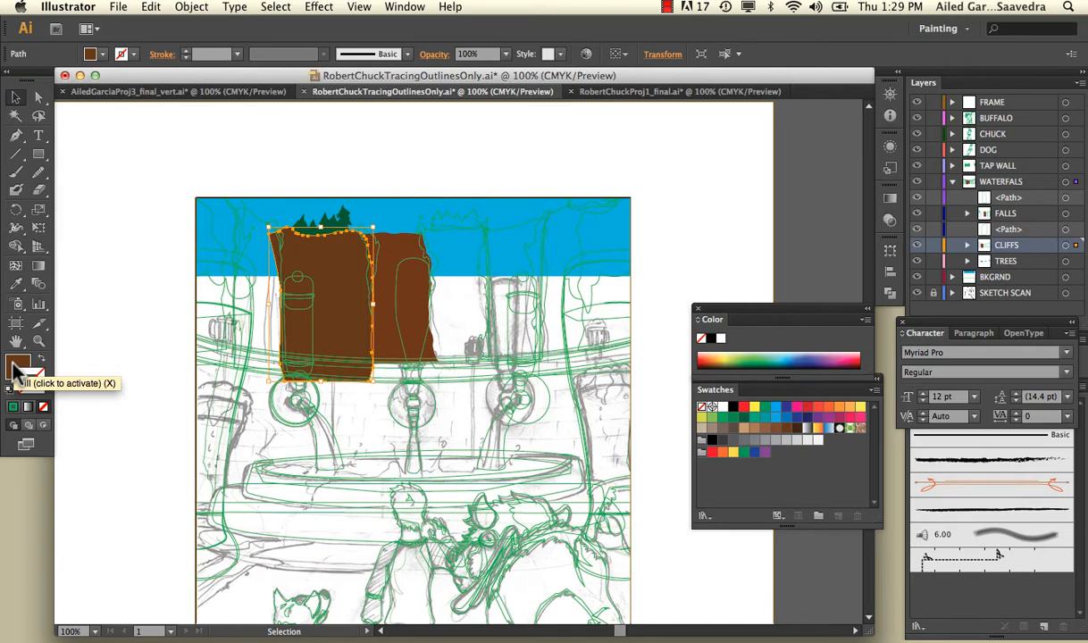
drag(17, 368, 779, 463)
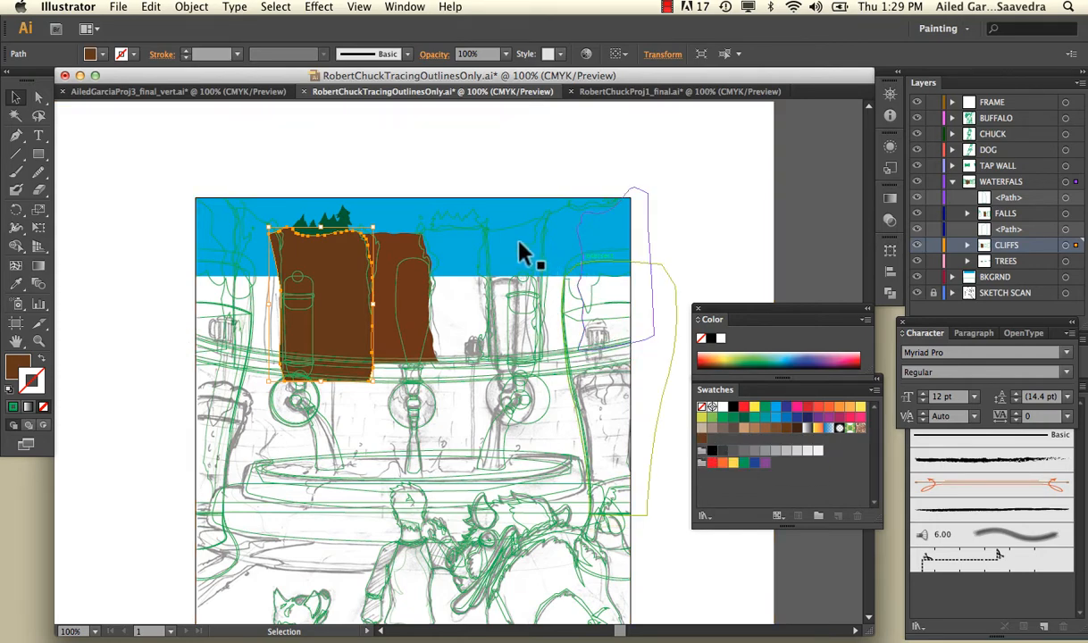
Fill the cliff shape to the right of the middle waterfall and that waterfall itself with the saved brown swatch.
click(492, 243)
click(469, 239)
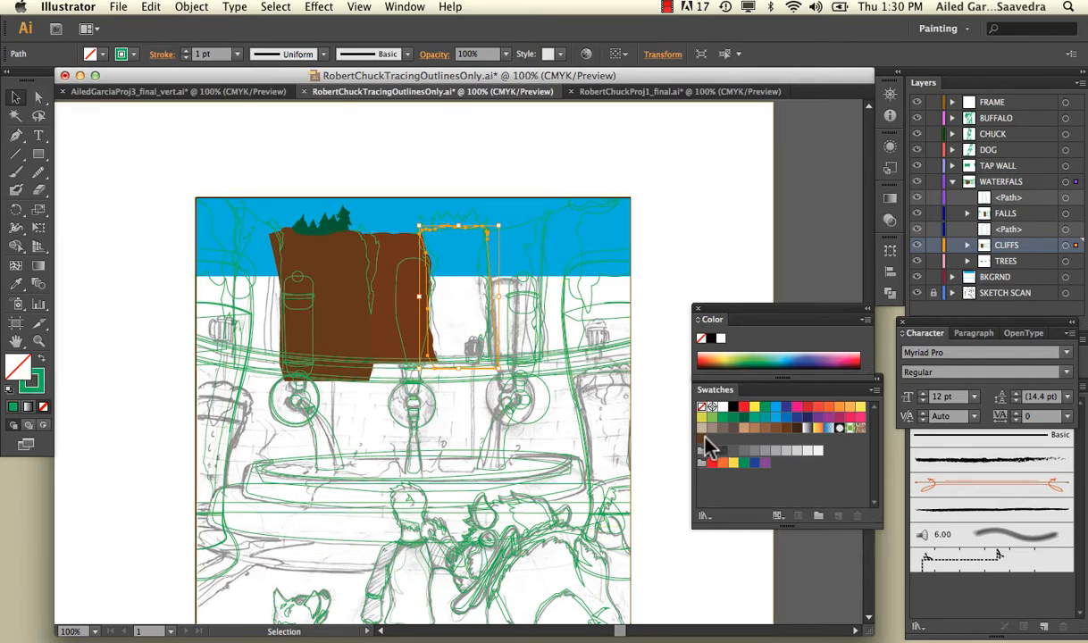
click(703, 441)
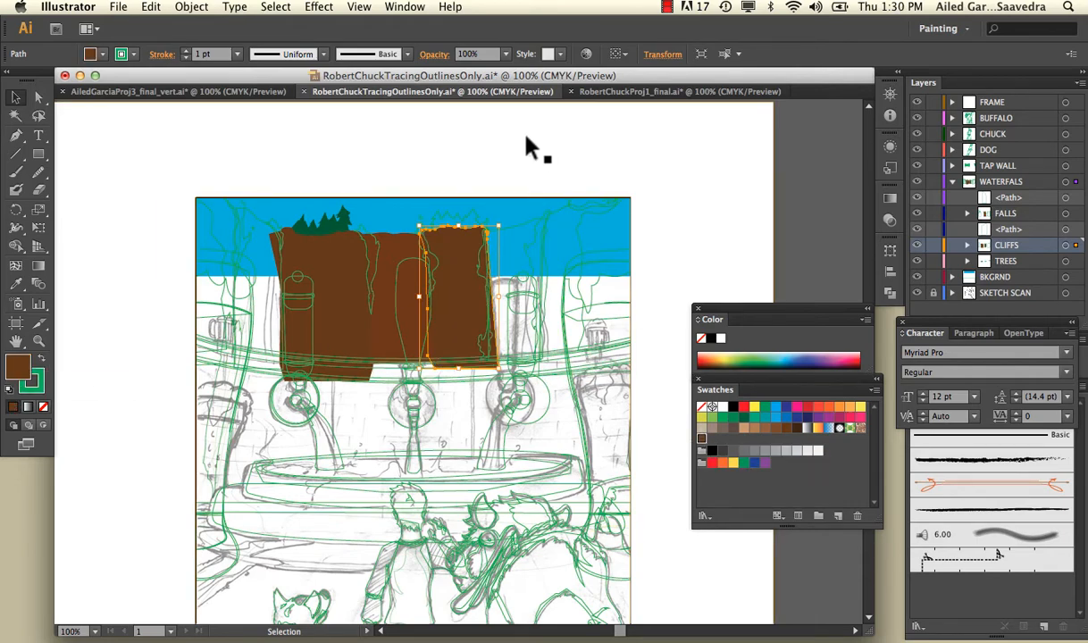
click(497, 125)
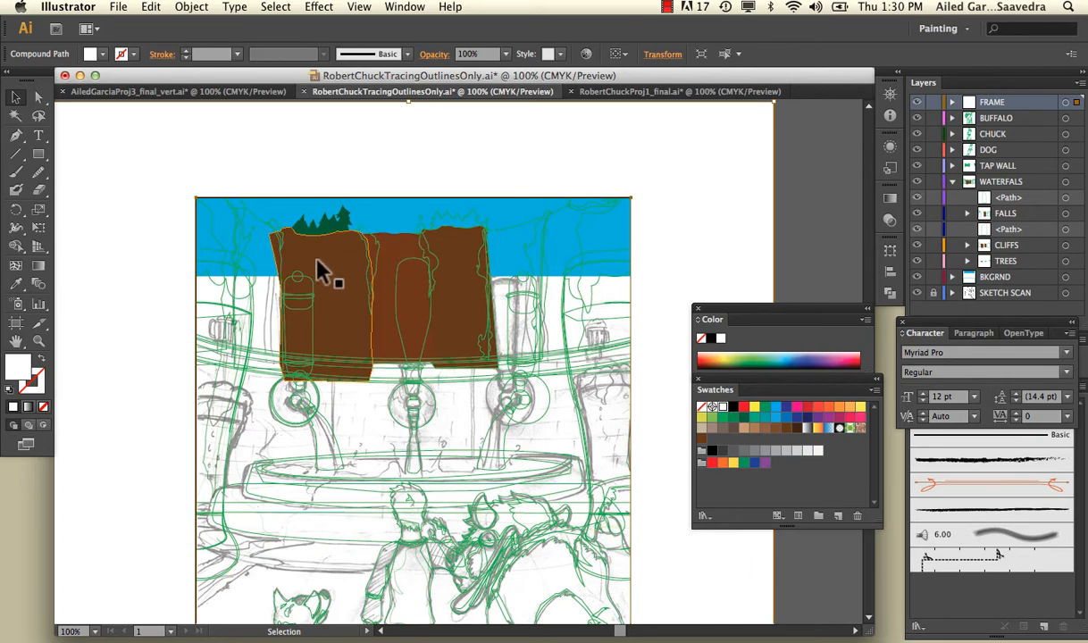
click(394, 245)
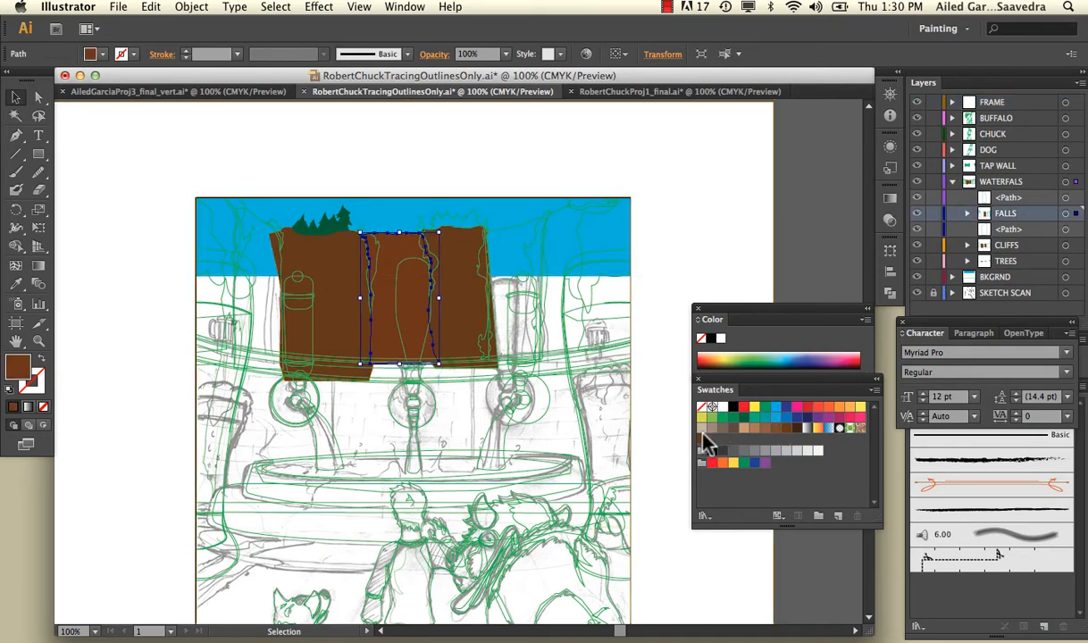
click(402, 136)
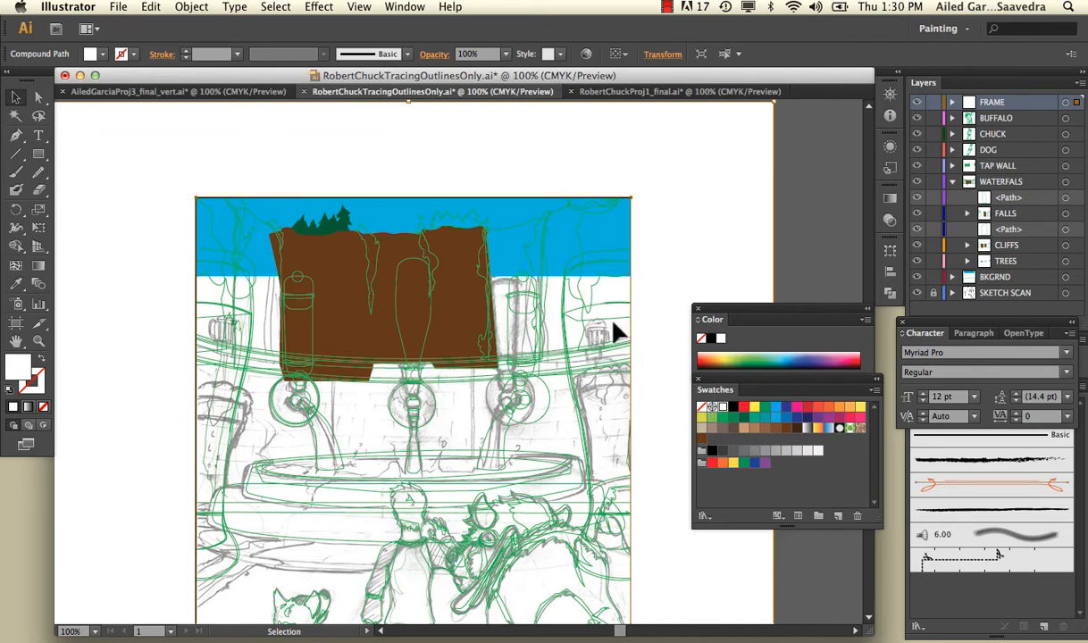
Use the Eyedropper on the rightmost waterfall shape to sample the cliff's brown, replacing it with the tree cluster's dark green.
click(505, 229)
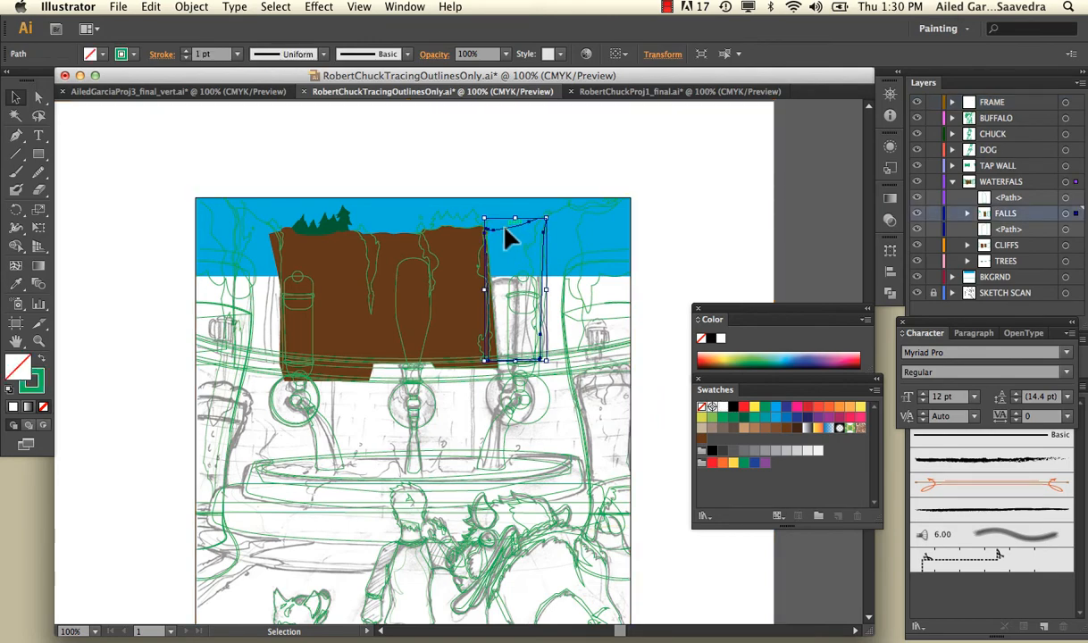
click(18, 291)
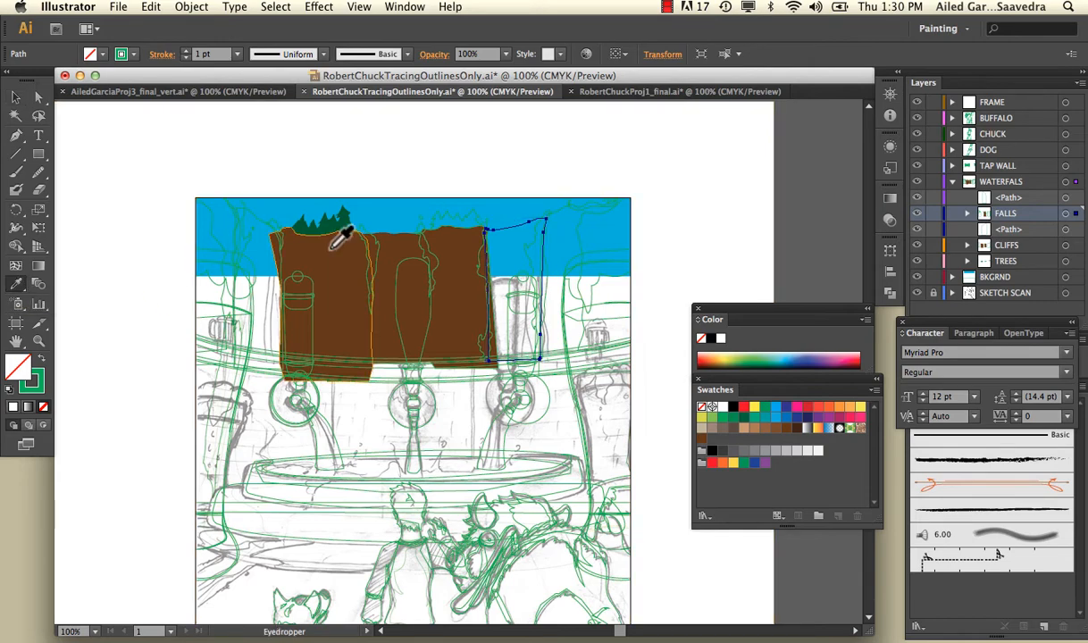
click(445, 242)
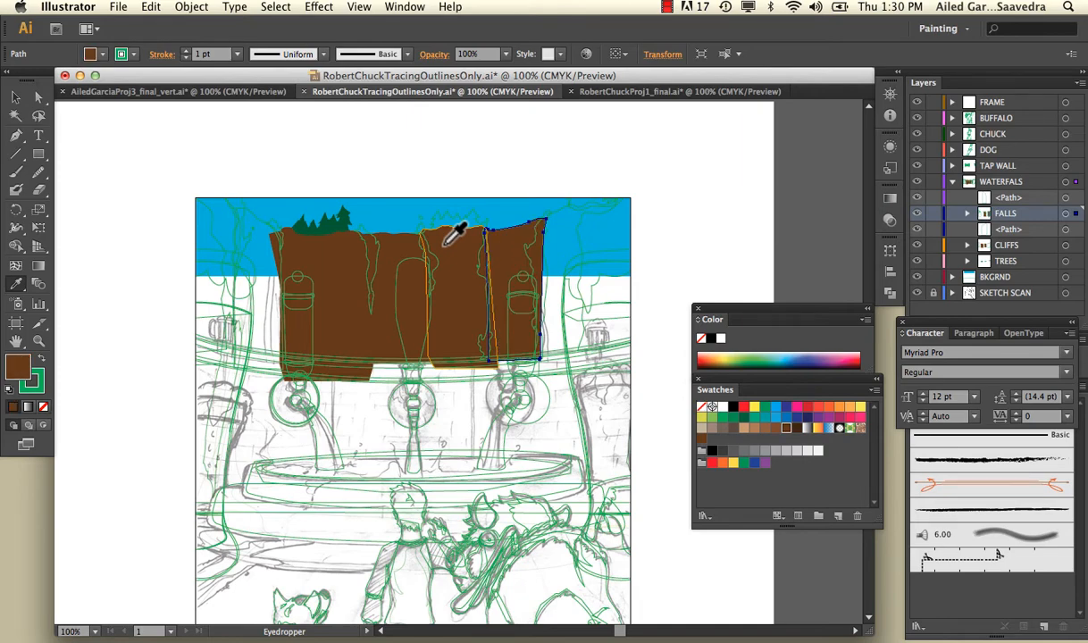
click(336, 226)
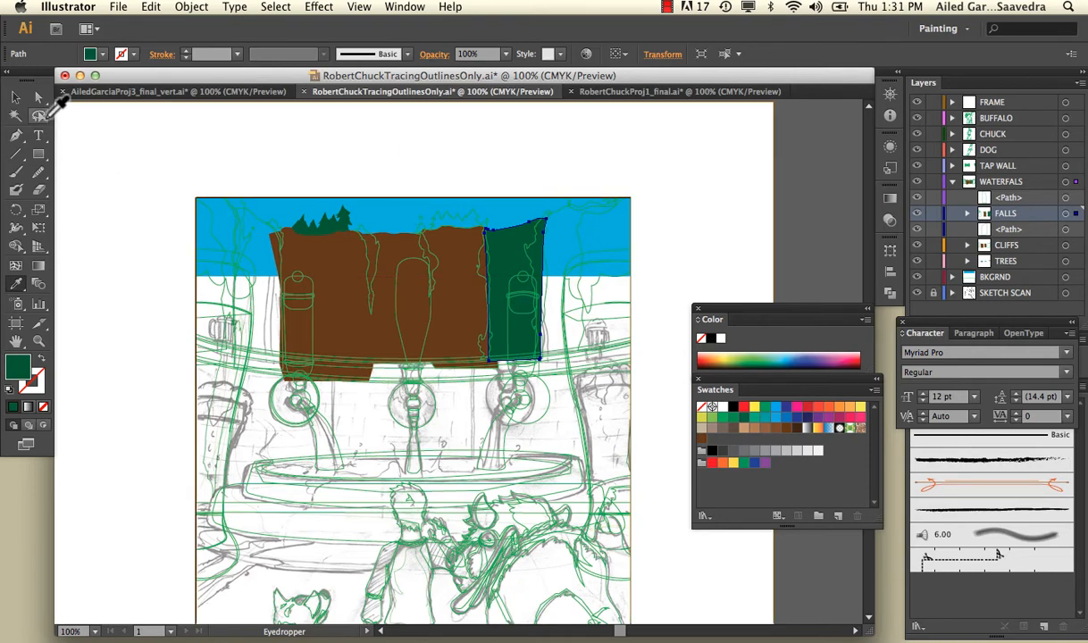
click(16, 97)
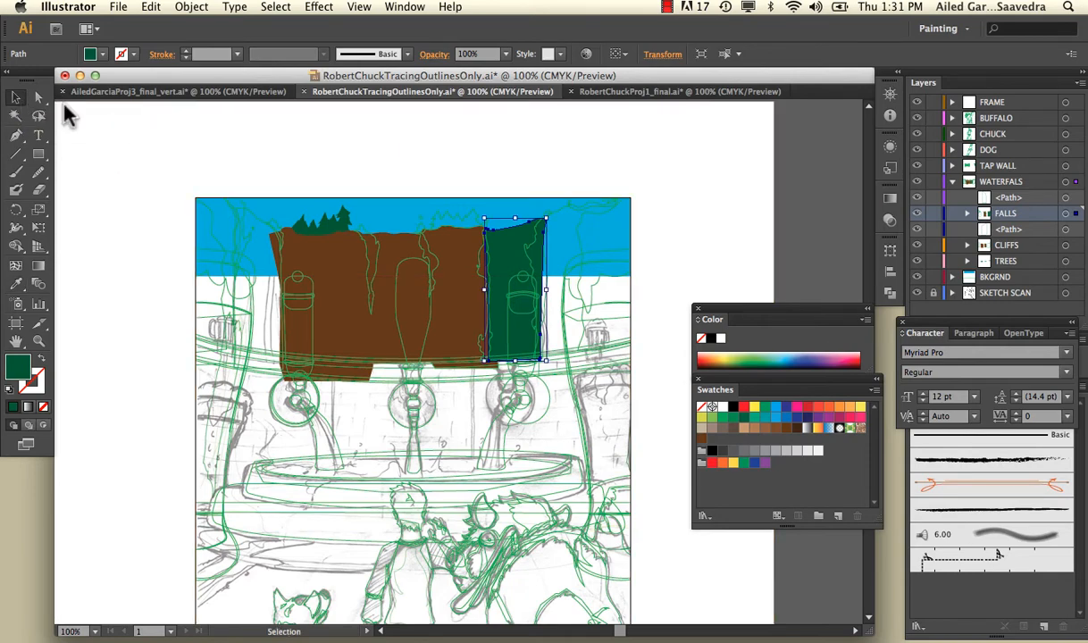
click(189, 169)
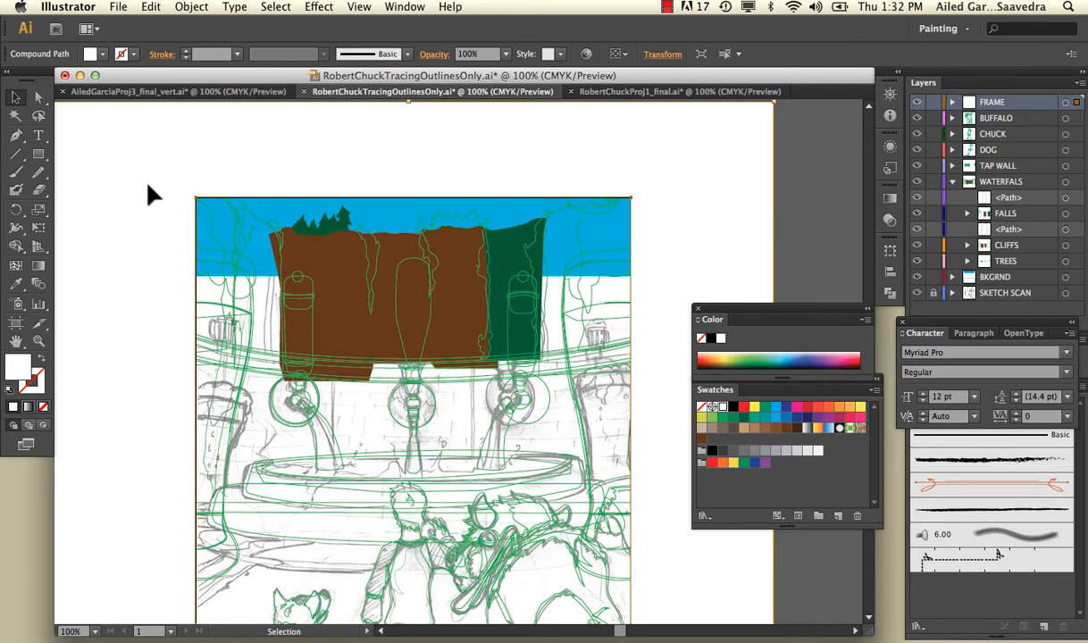
Set the fill of the middle waterfall shape to a slightly lighter brown, 6D3B13, in the Color Picker.
click(349, 270)
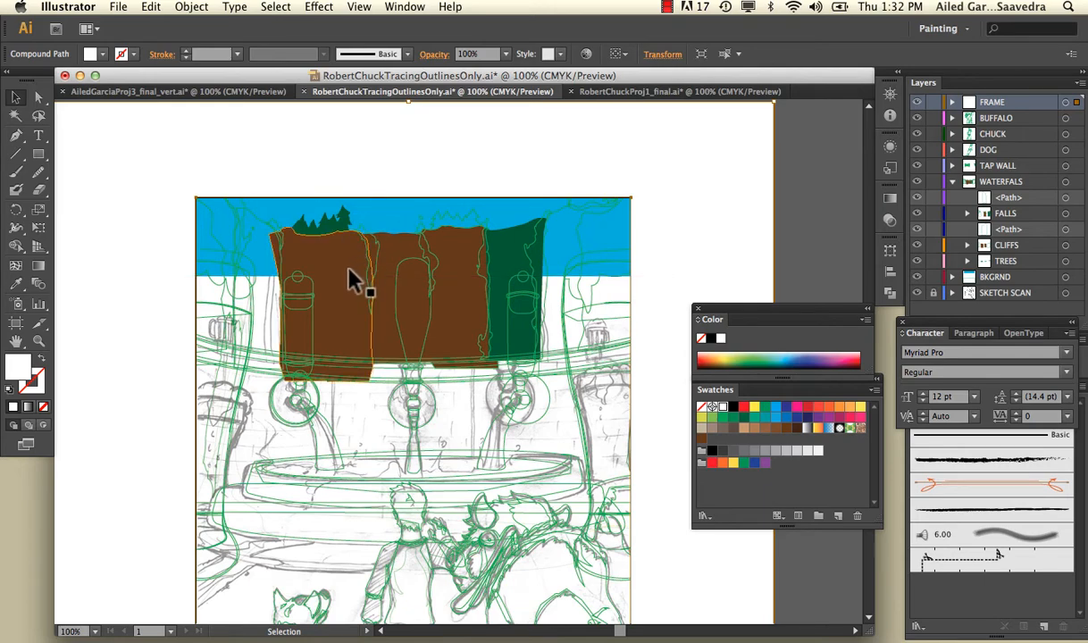
click(387, 294)
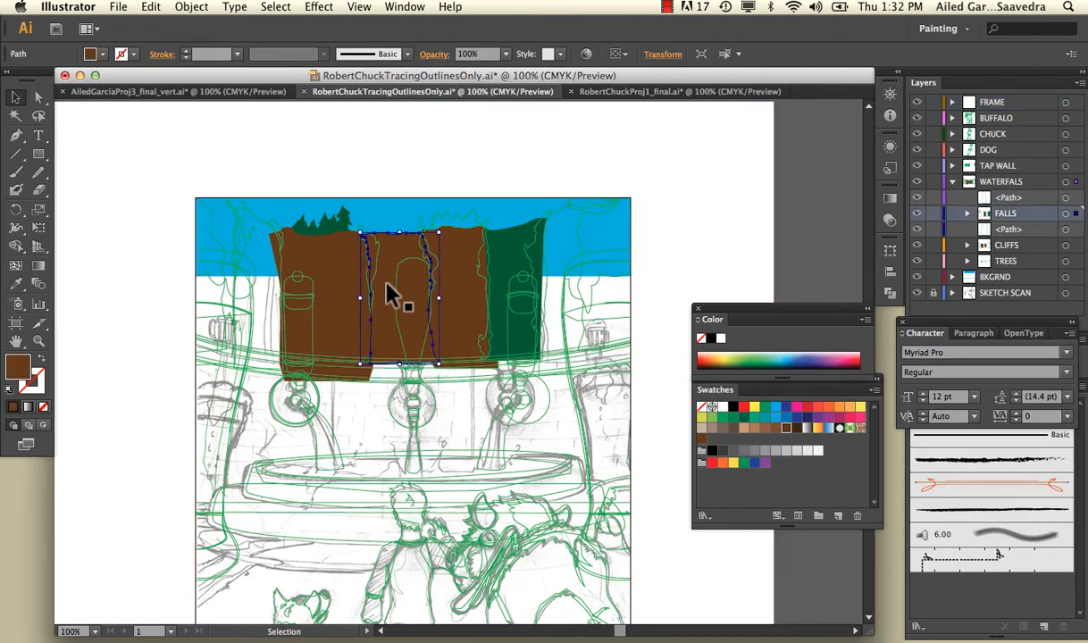
double_click(19, 364)
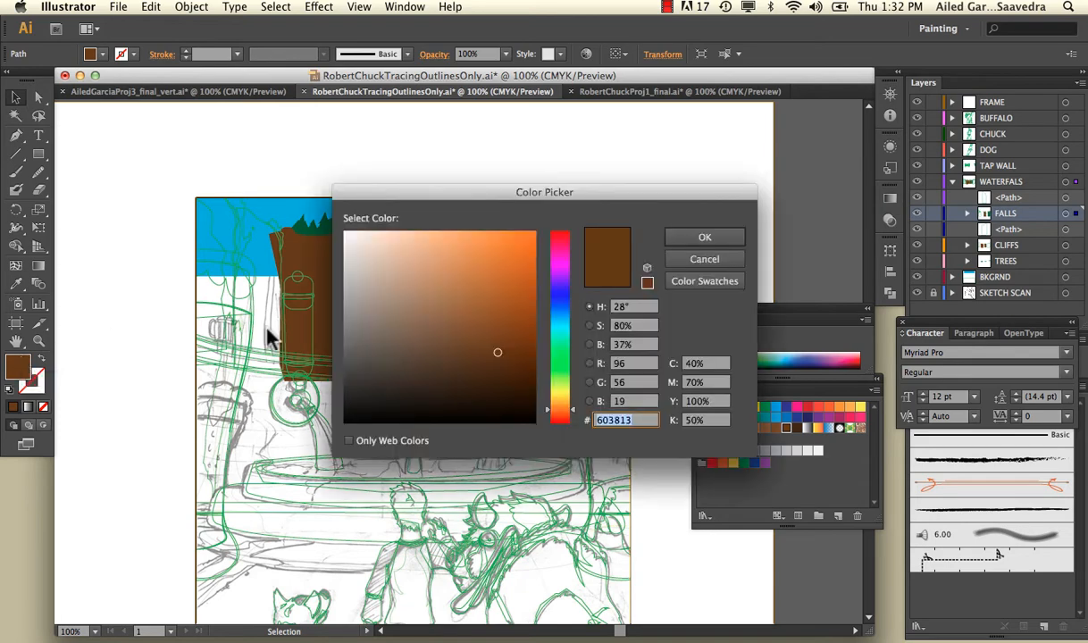
click(505, 340)
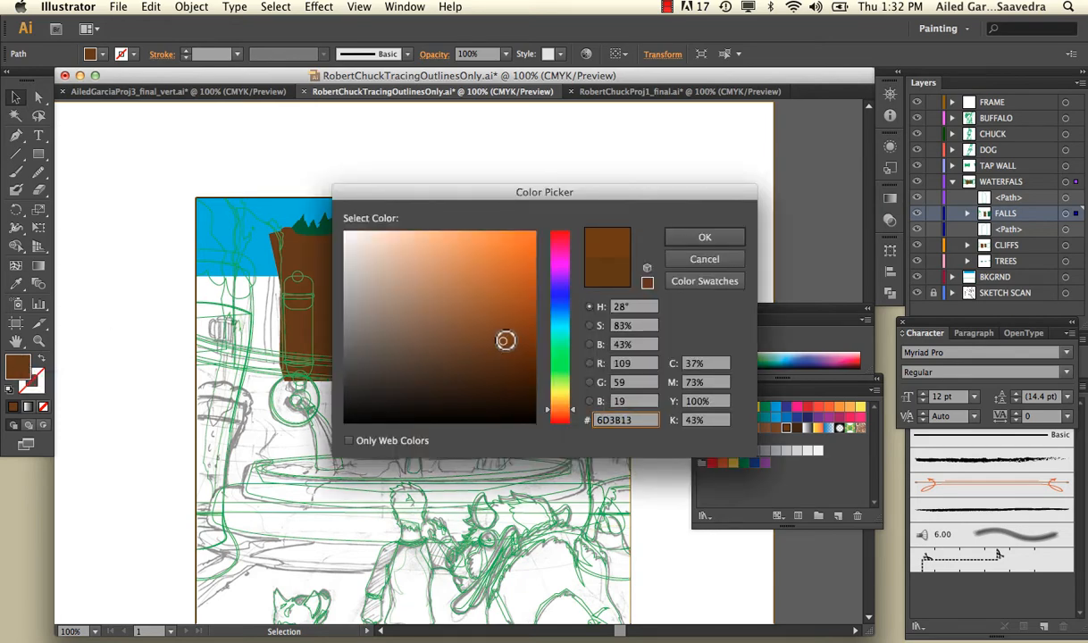
click(702, 235)
click(472, 182)
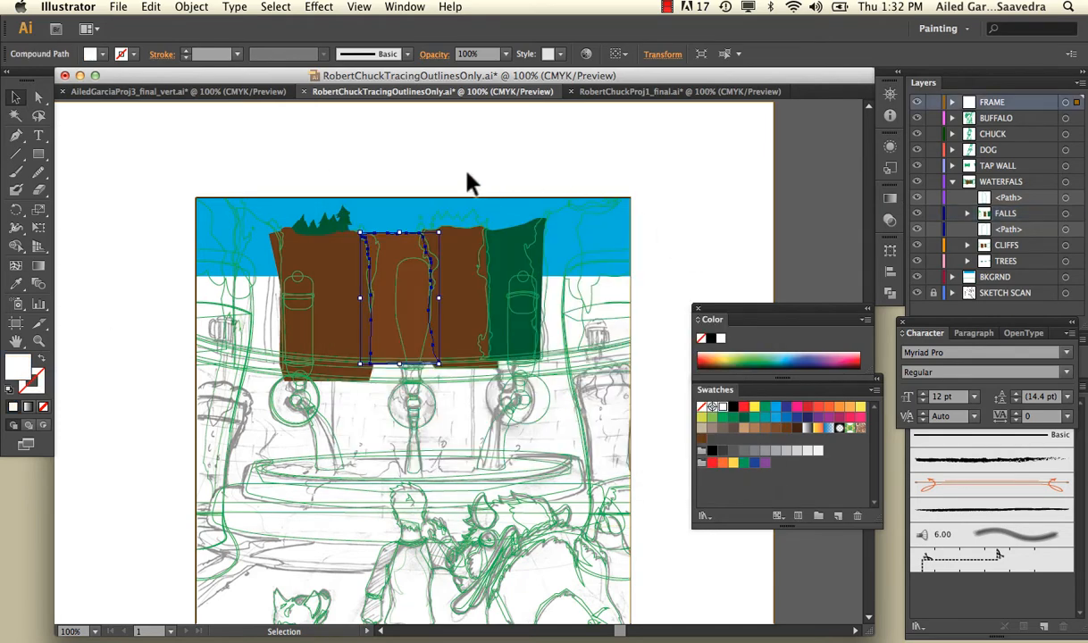
Examine the brown and green fills of the cliffs and waterfalls up close at 200% to compare their contrast.
key(a)
key(super+equal)
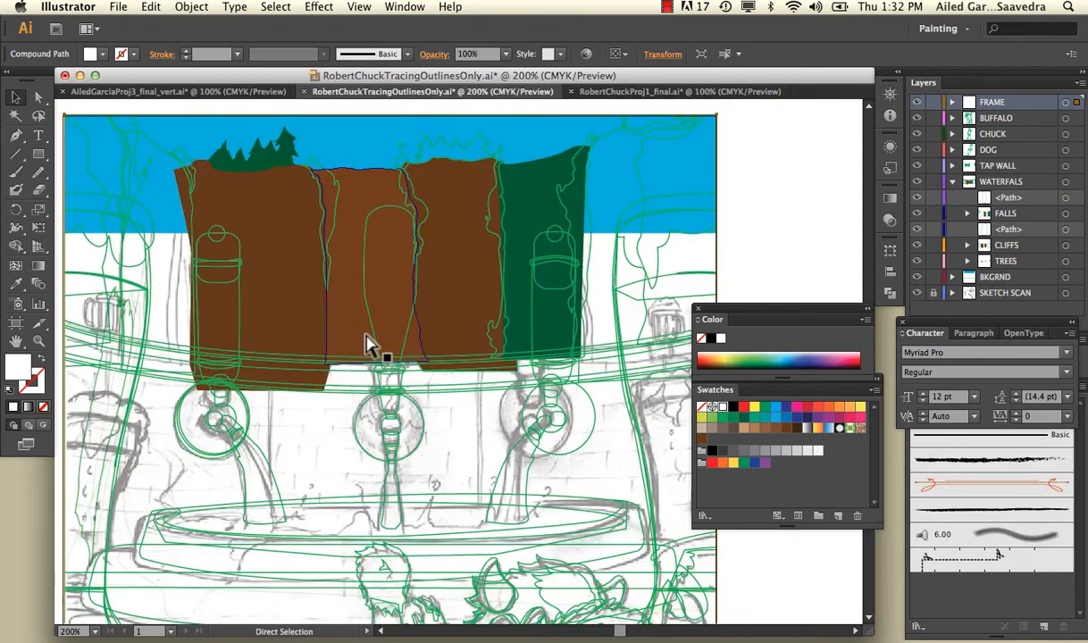
click(690, 208)
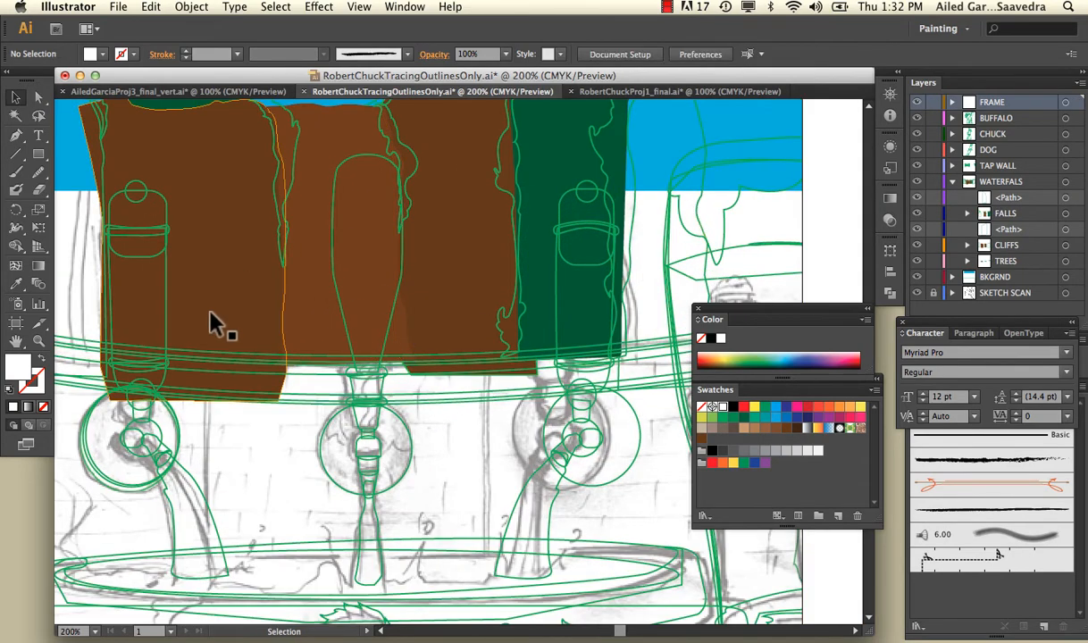
click(625, 237)
click(643, 235)
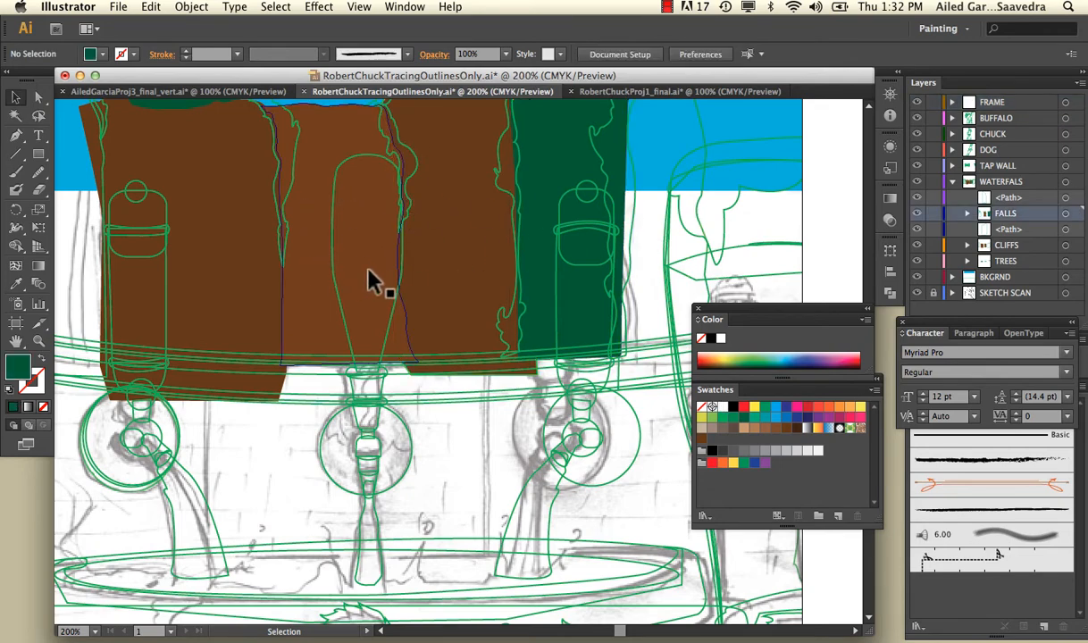
key(super+minus)
key(super+minus)
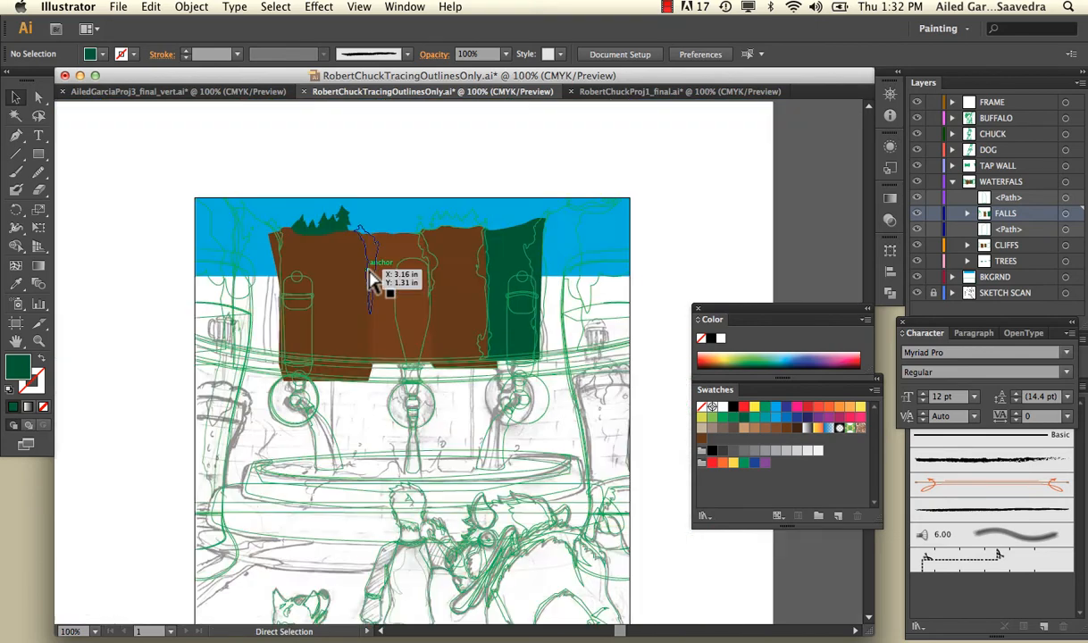
key(v)
click(362, 176)
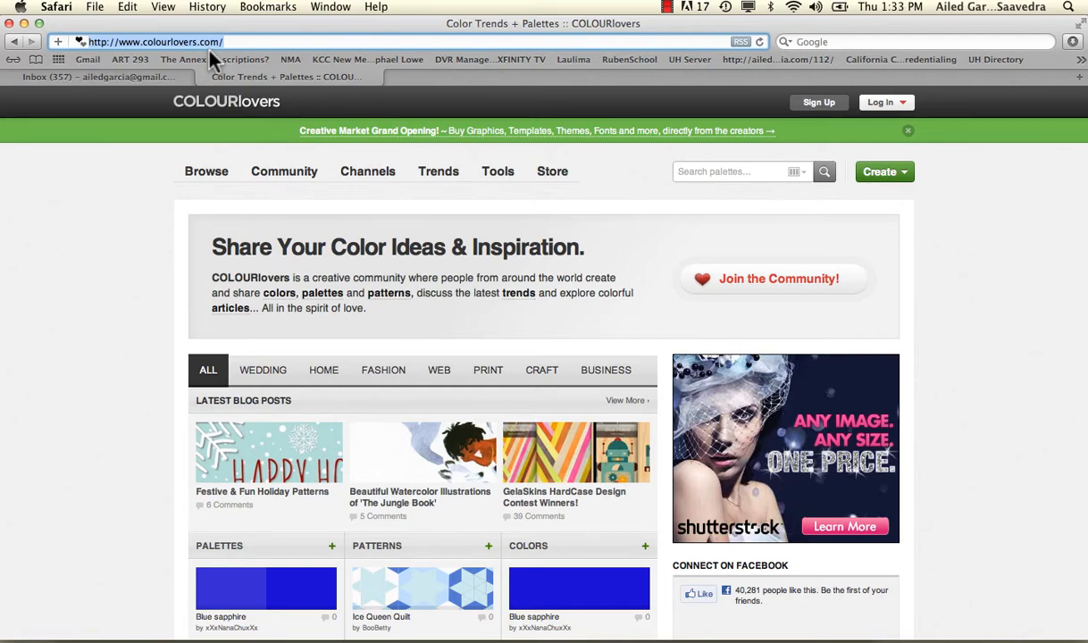
Switch to Safari and browse the palettes, patterns, colors and shapes on the COLOURlovers home page.
scroll(255, 272, down, 5)
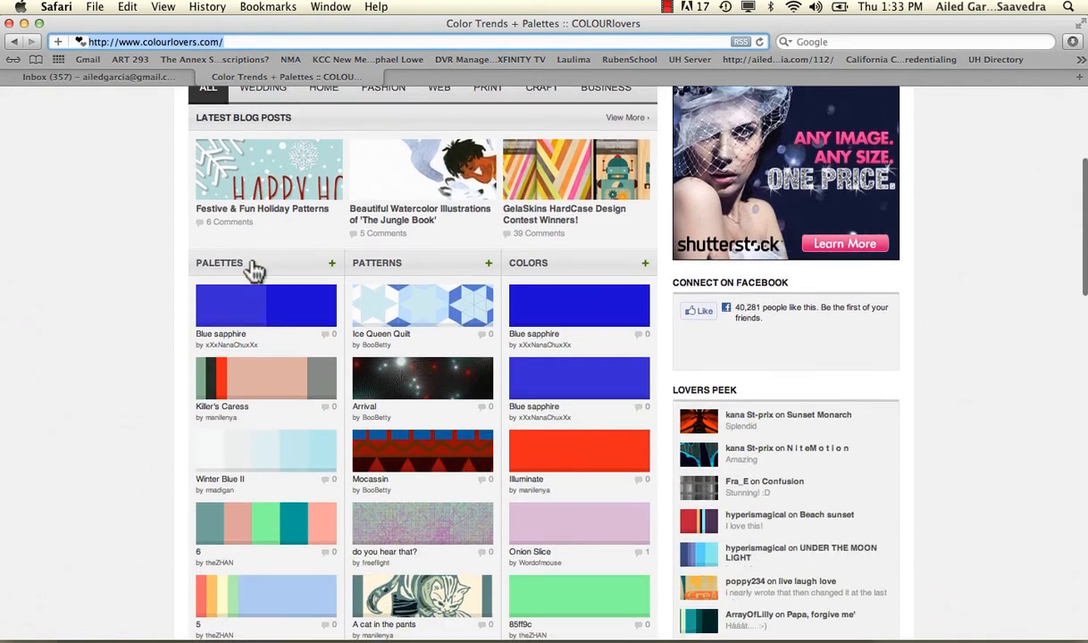
scroll(255, 272, down, 4)
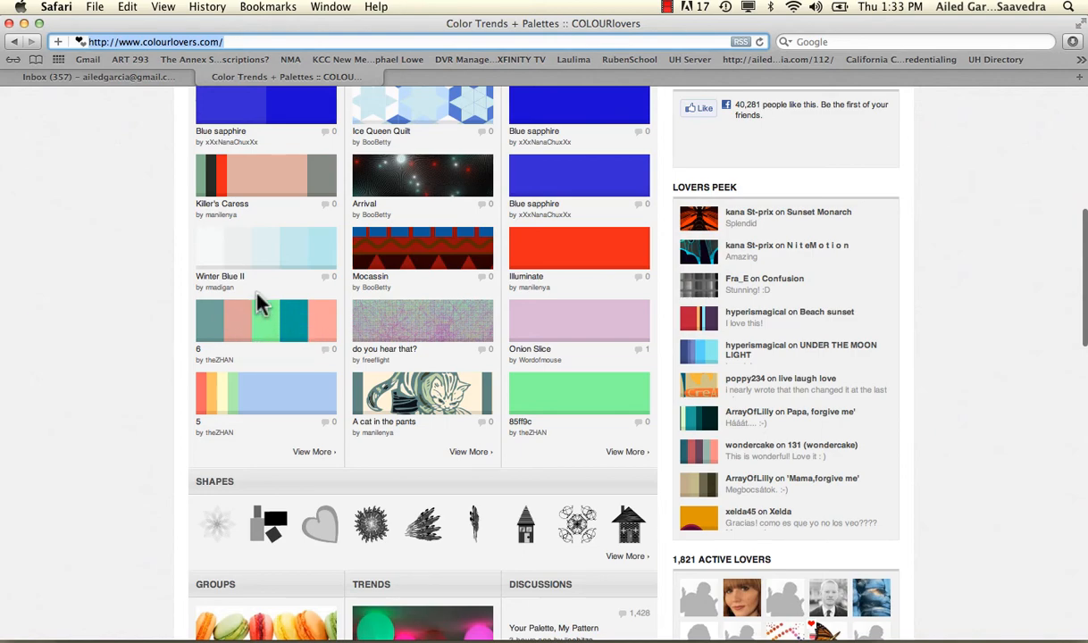
scroll(257, 303, down, 5)
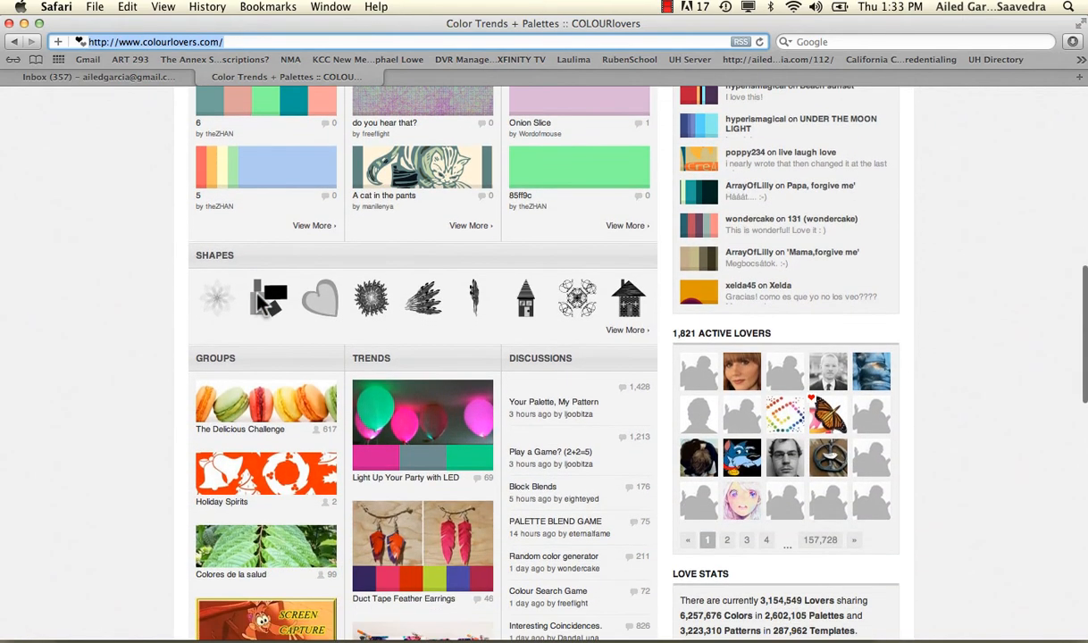
scroll(260, 302, down, 3)
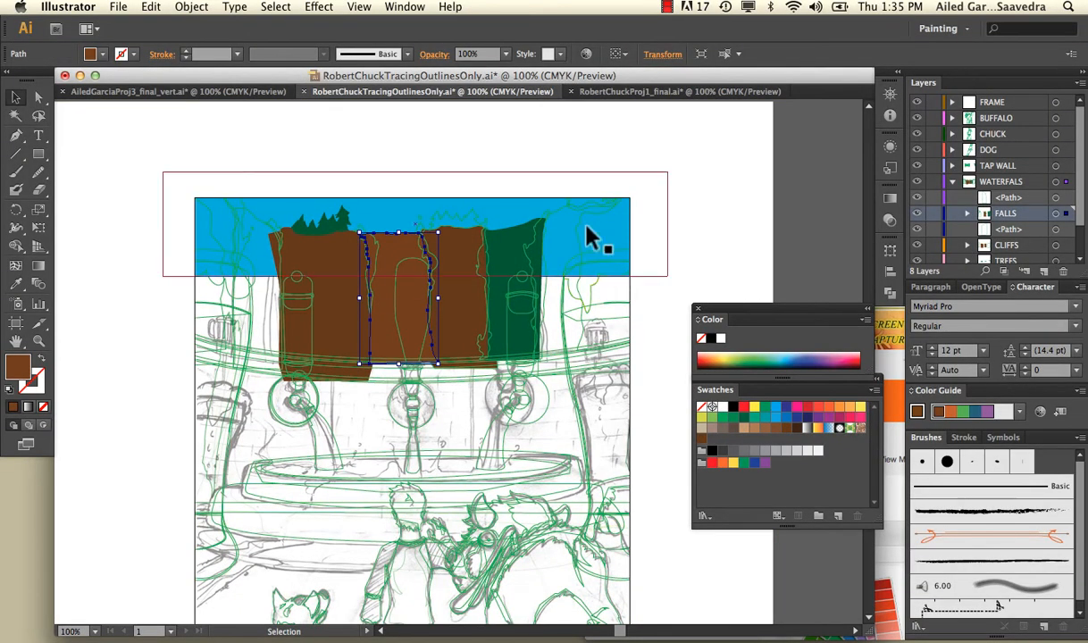
Switch back to Illustrator and undock the Color Guide so that it floats above the artwork.
click(398, 8)
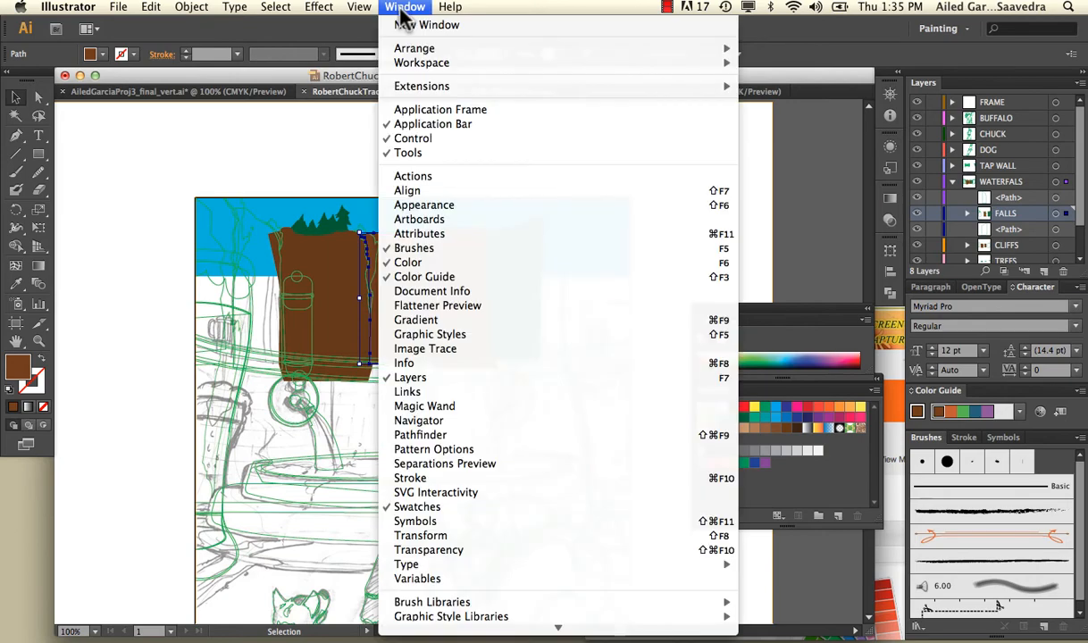
click(444, 277)
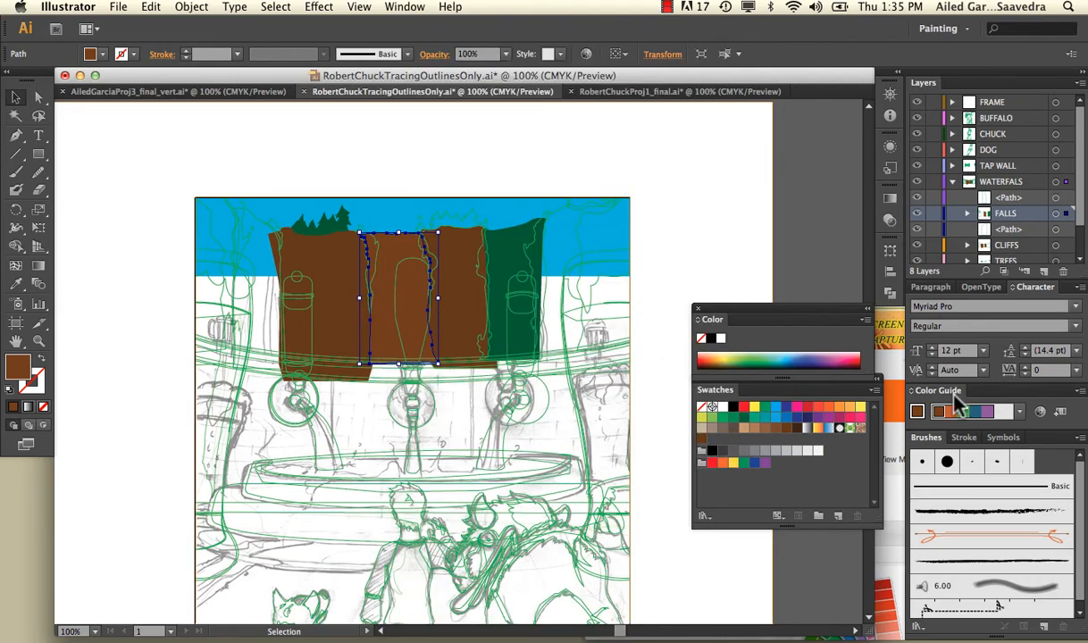
drag(915, 390, 686, 150)
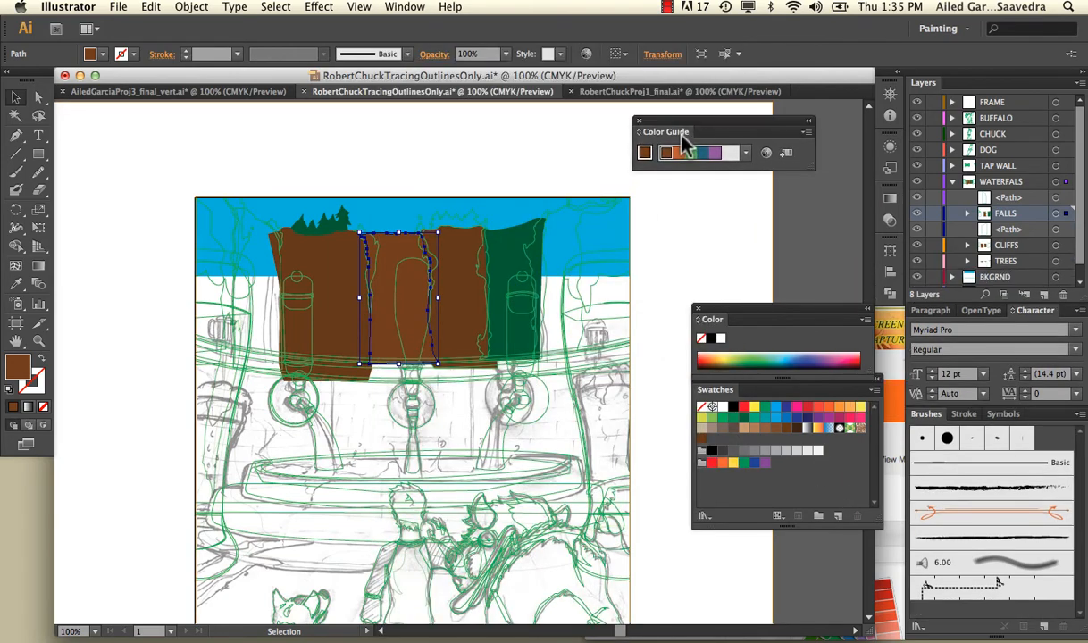
Look through the harmony rules for the waterfall's brown and apply High Contrast 1.
click(744, 152)
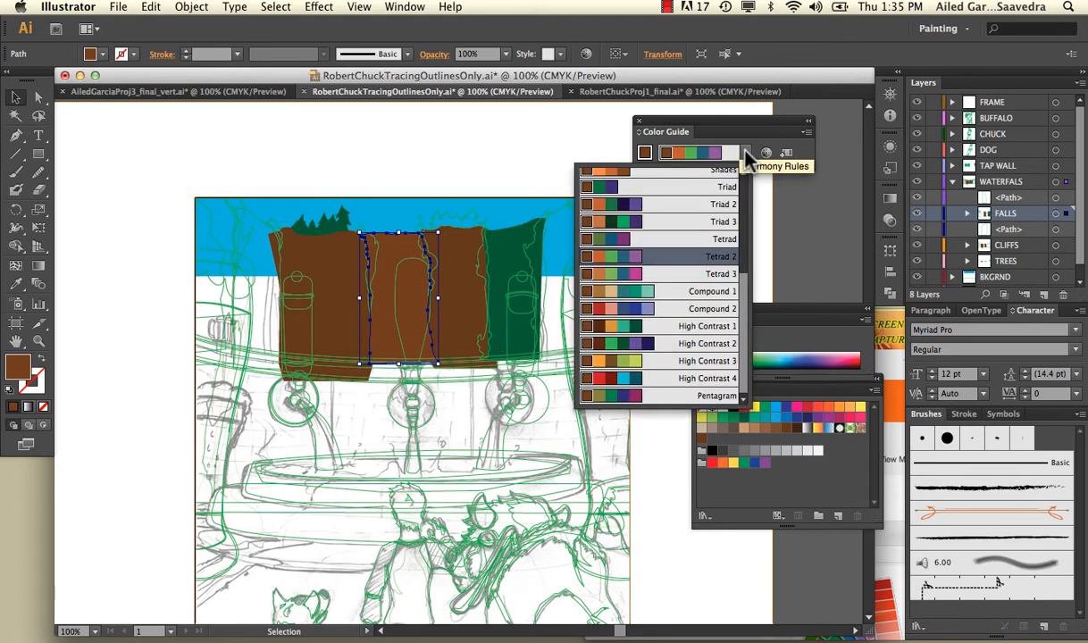
scroll(713, 228, up, 6)
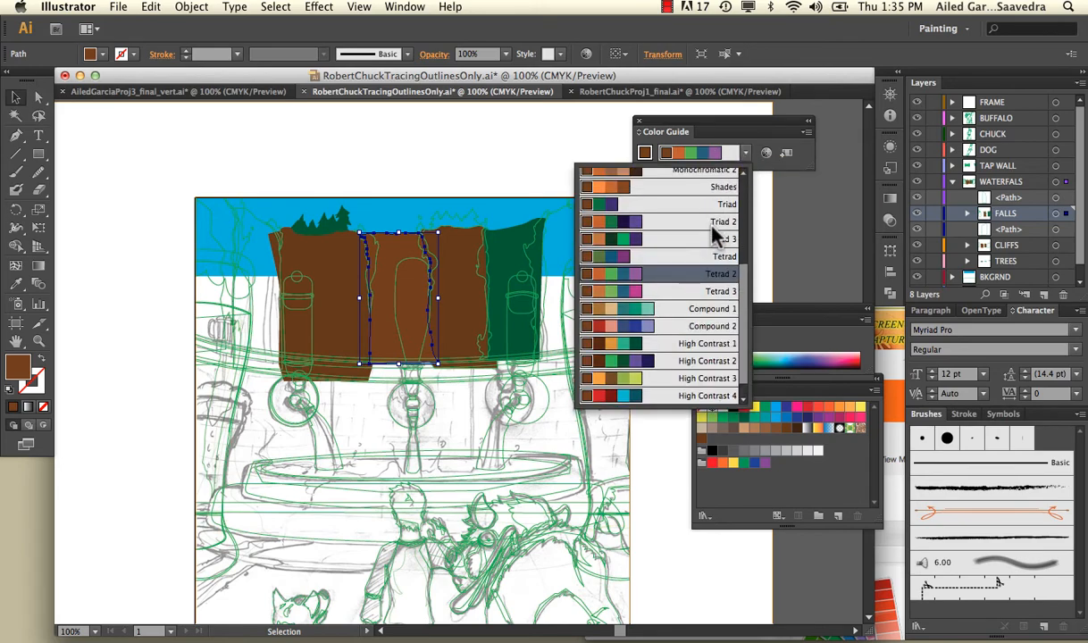
scroll(713, 232, down, 6)
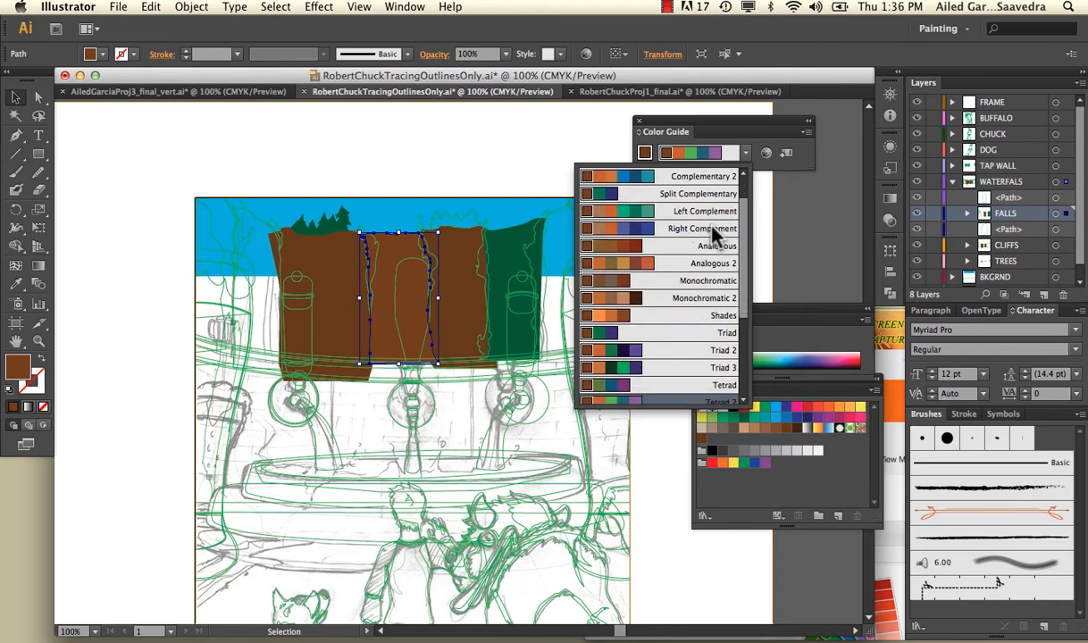
scroll(713, 227, down, 1)
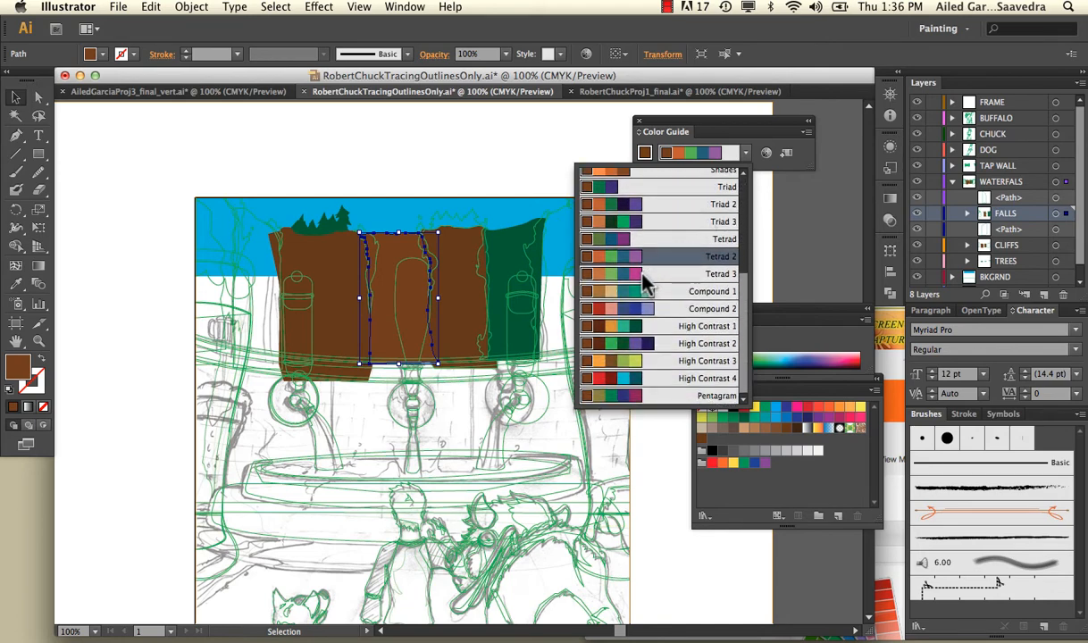
click(633, 329)
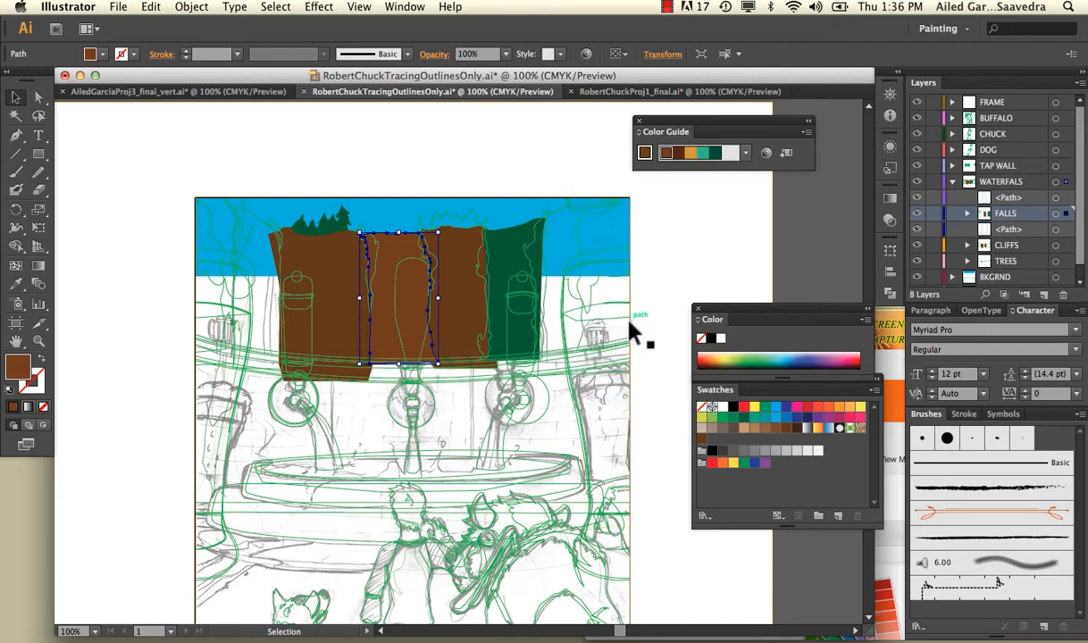
click(481, 123)
Fill both cliff shapes with the dark brown and the left tree cluster with the dark green of the High Contrast 1 harmony.
click(387, 253)
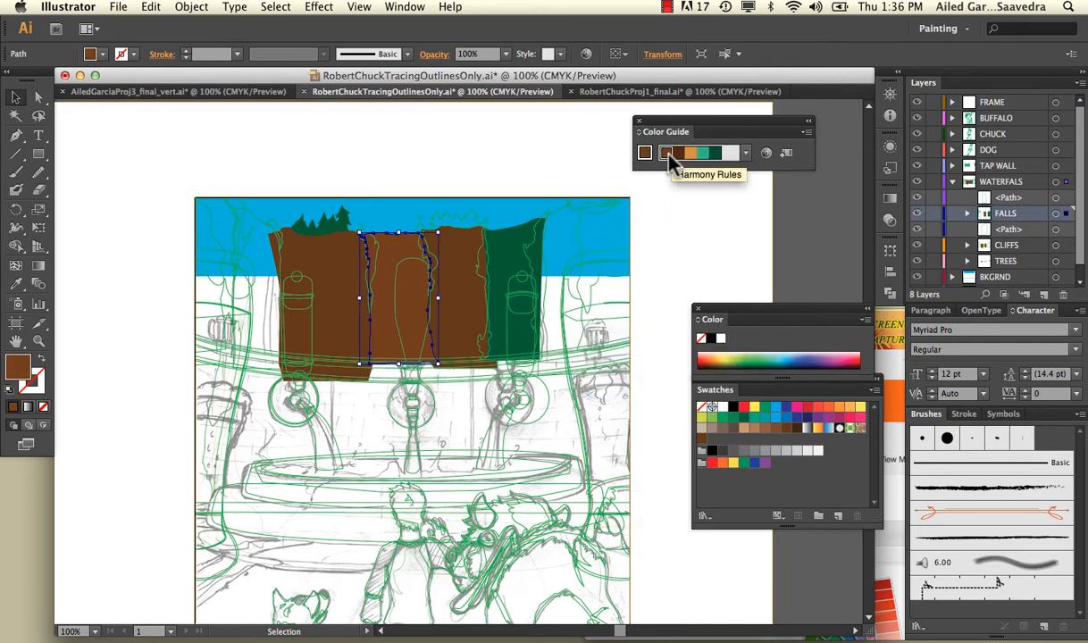
click(456, 240)
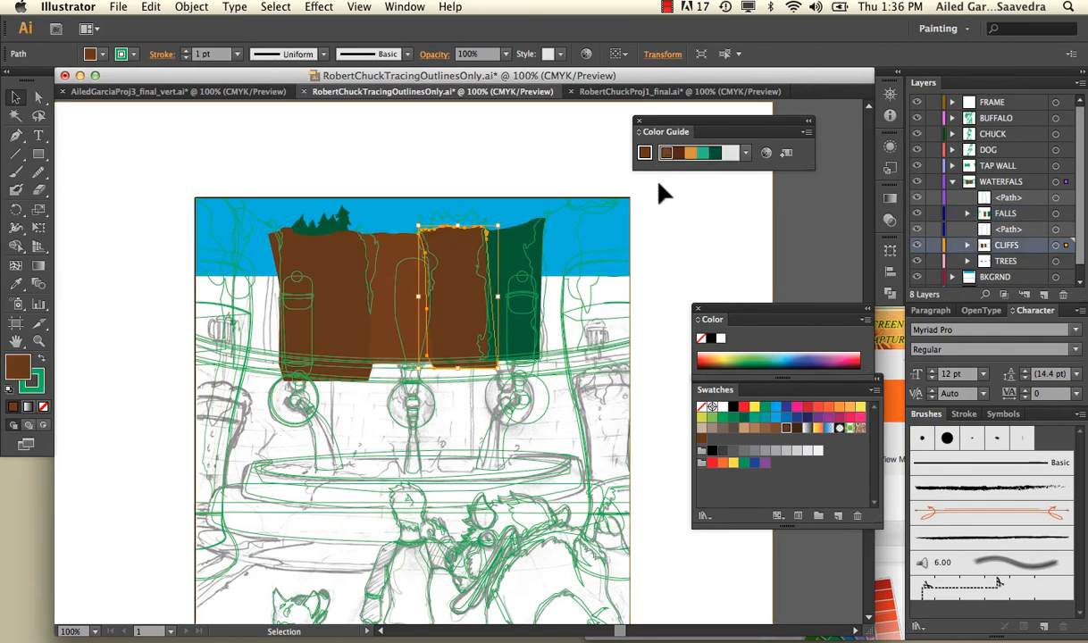
click(309, 238)
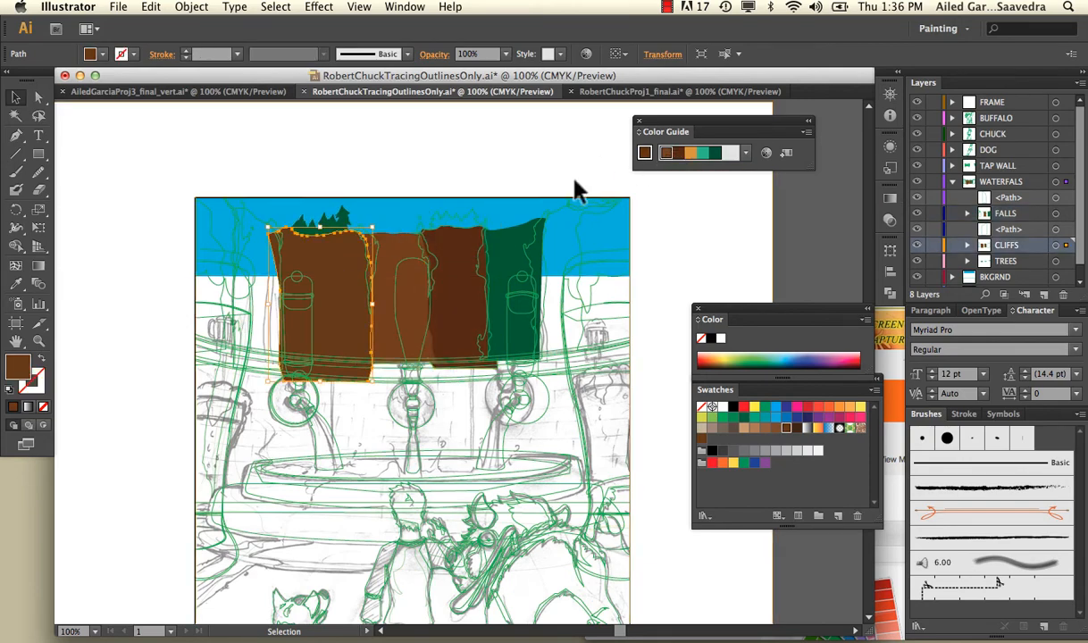
click(678, 153)
click(498, 165)
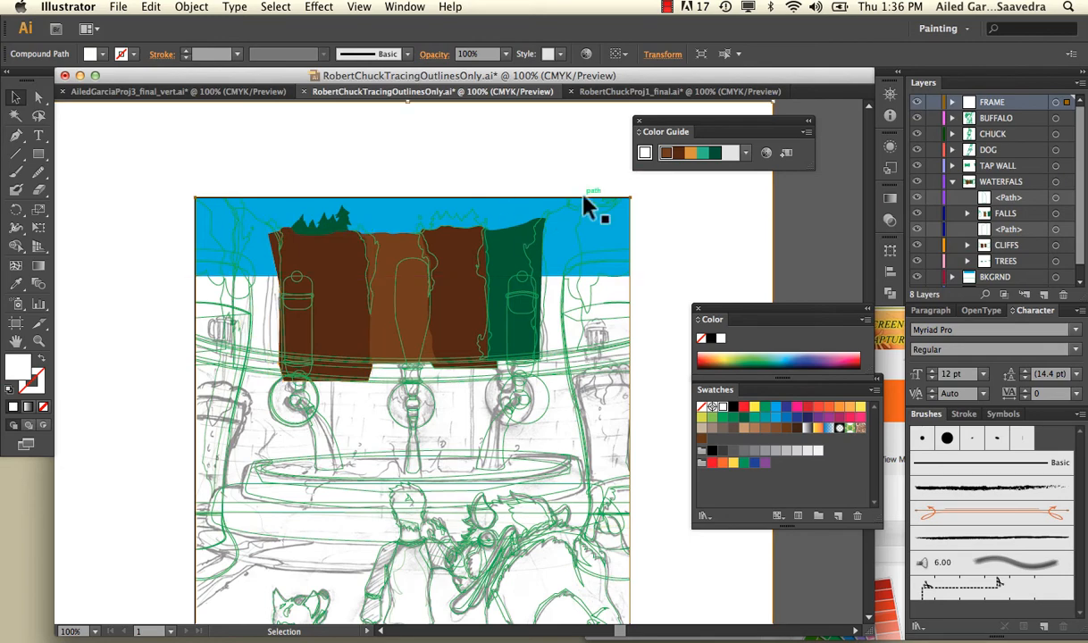
click(342, 218)
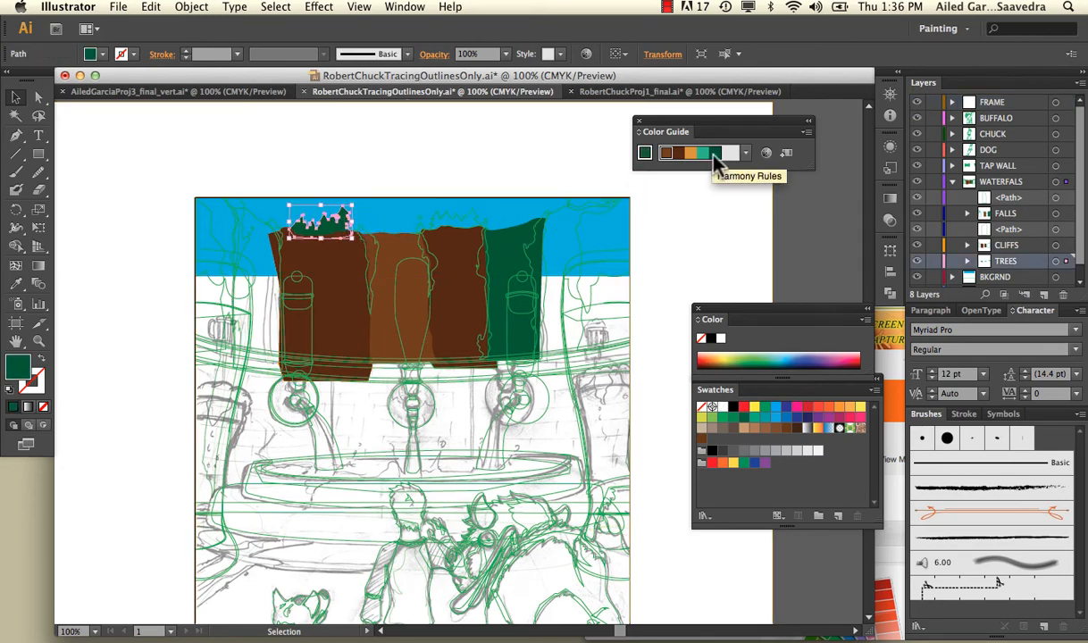
click(526, 144)
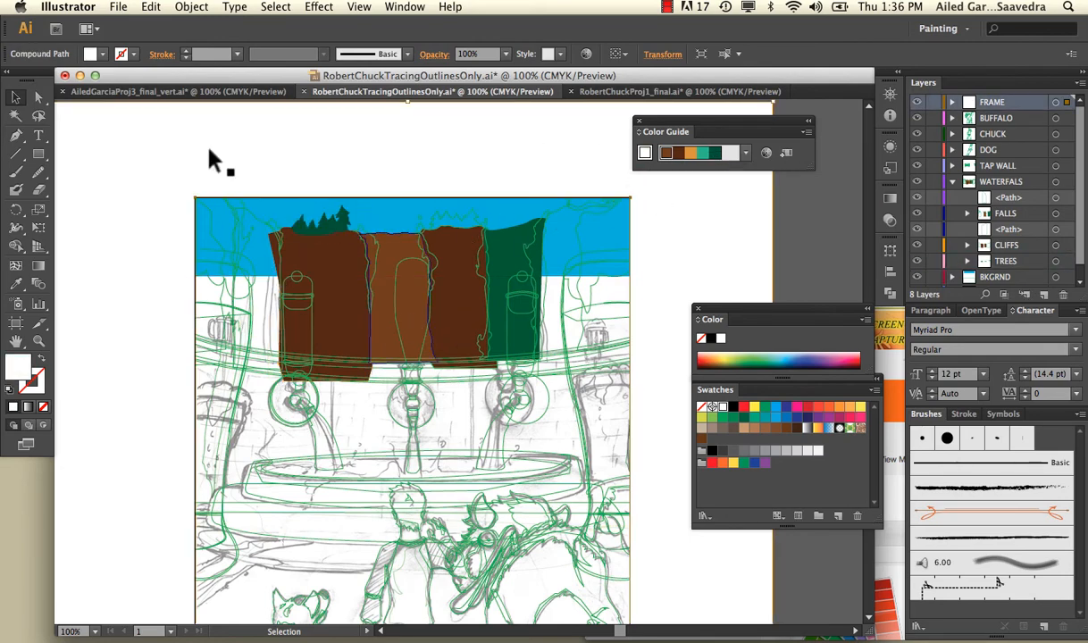